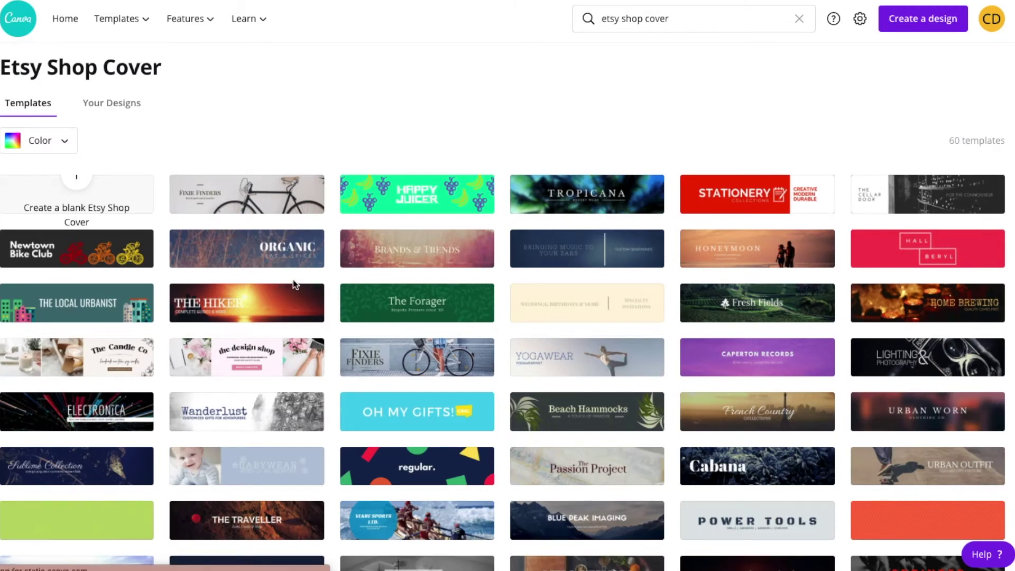
Look through the Etsy Shop Cover templates and create a blank Etsy Shop Cover design
scroll(516, 296, down, 2)
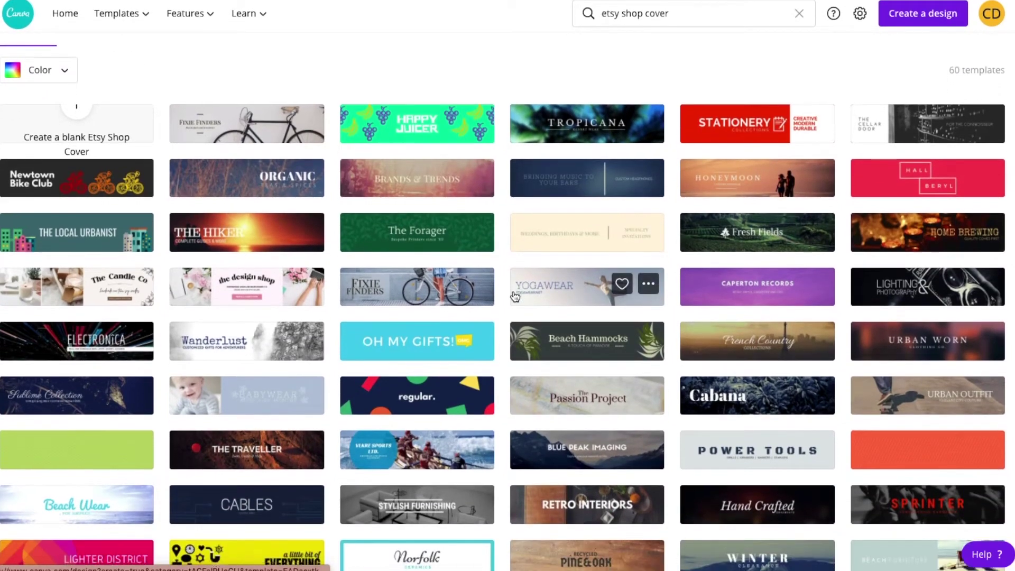
scroll(516, 297, down, 3)
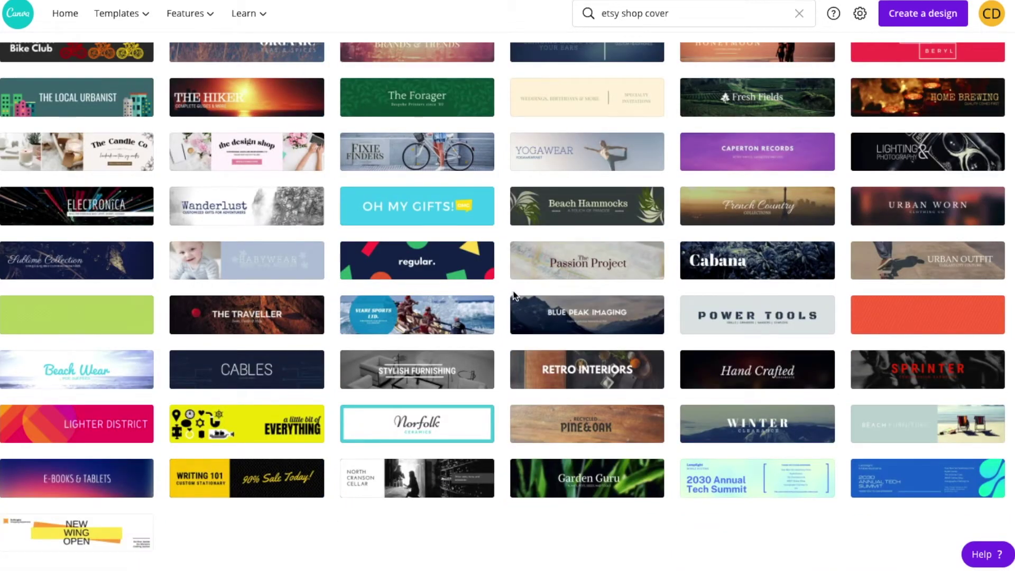
scroll(516, 296, up, 5)
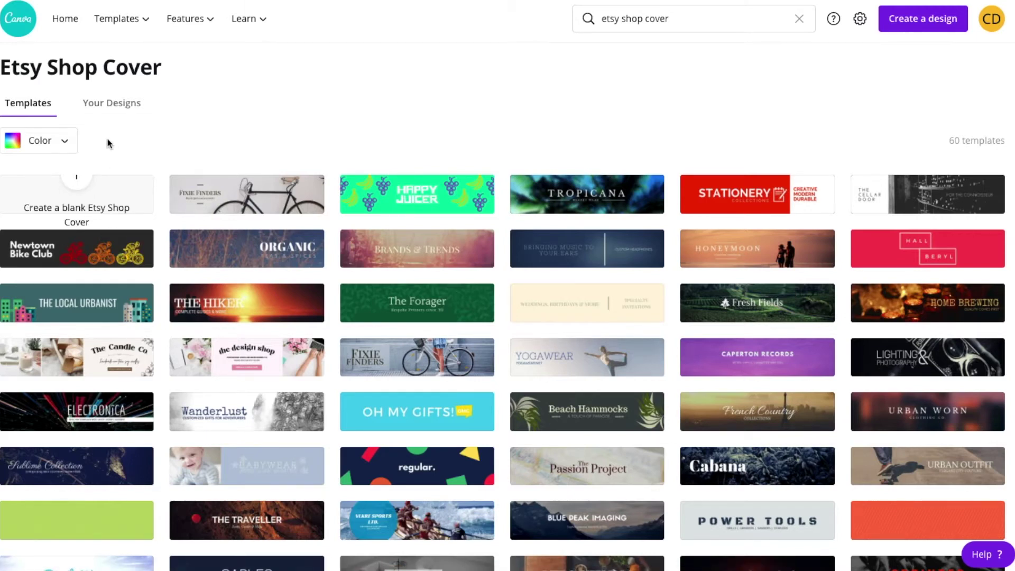
scroll(360, 326, down, 4)
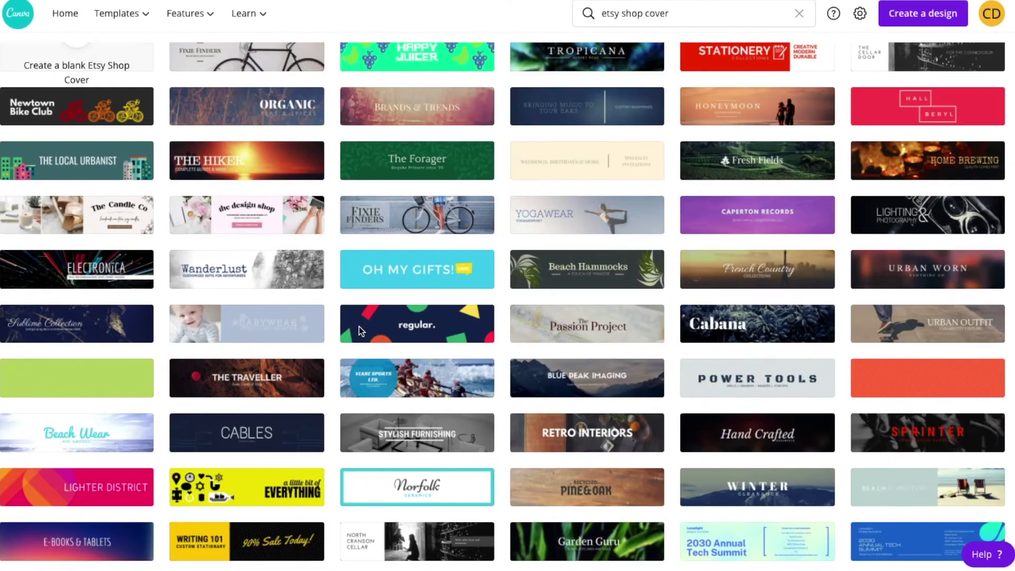
scroll(360, 332, up, 4)
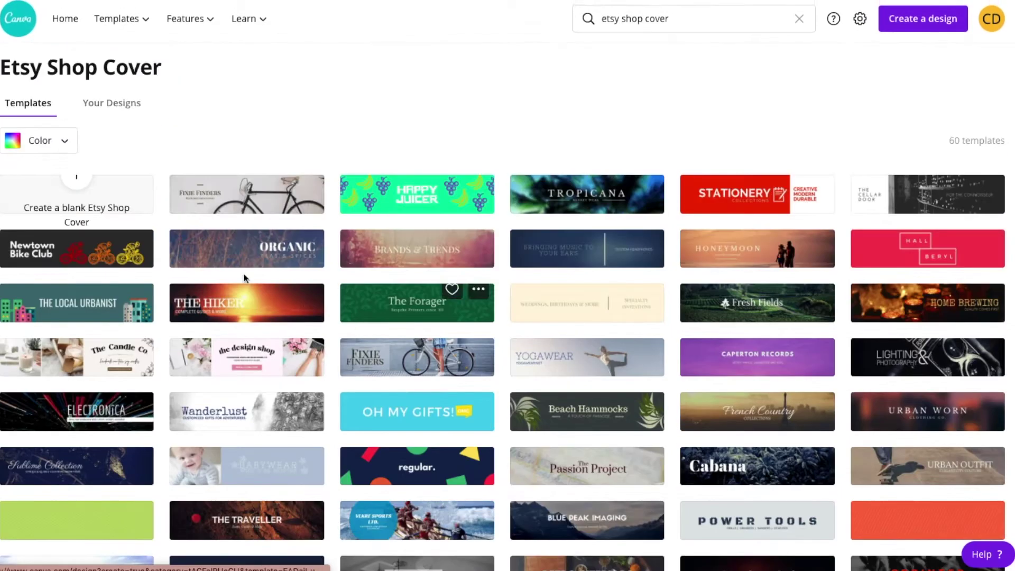
click(109, 199)
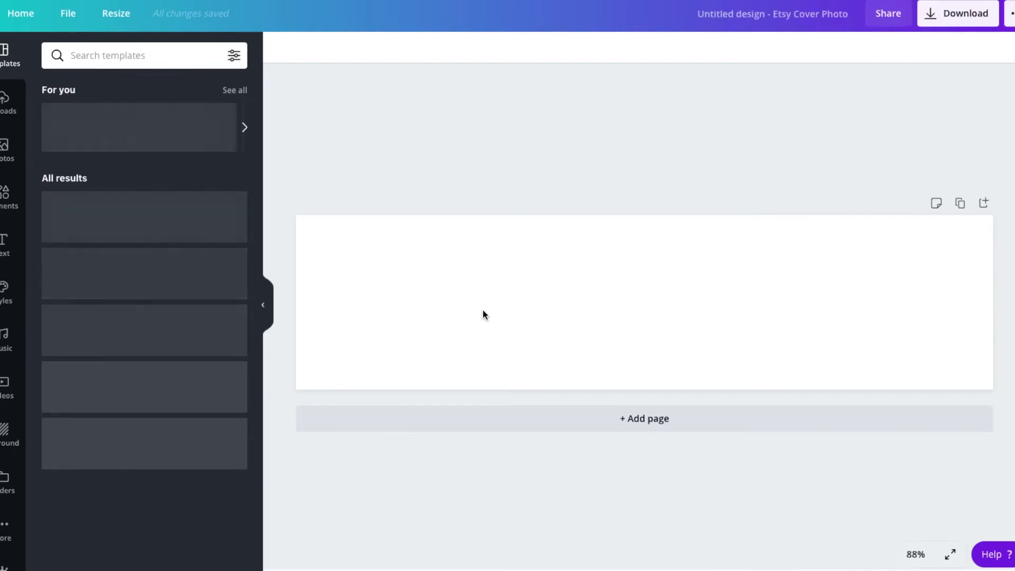
Look through the ready-made Etsy cover templates offered for the blank design
scroll(197, 309, down, 6)
scroll(197, 309, down, 15)
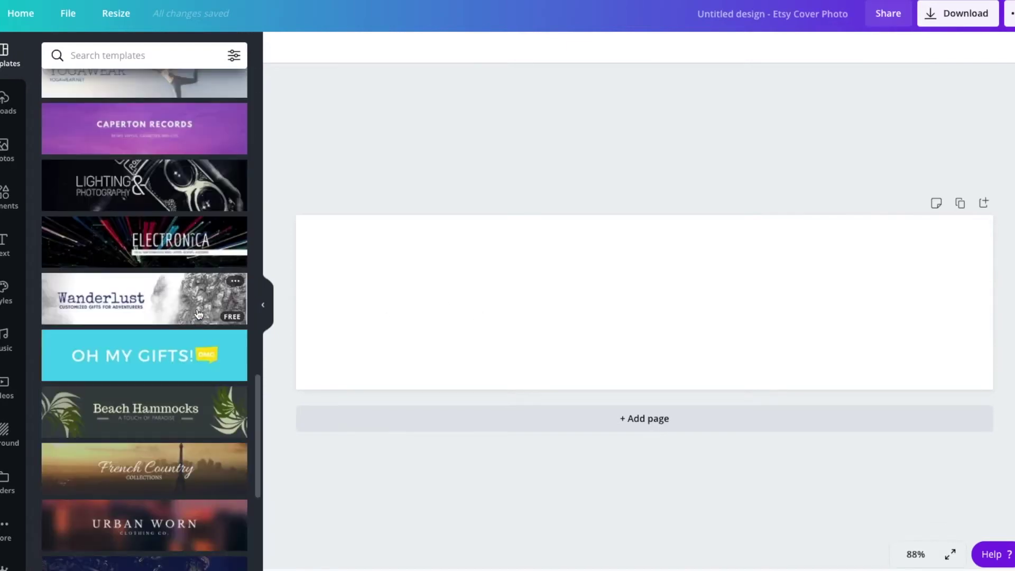
scroll(199, 314, down, 20)
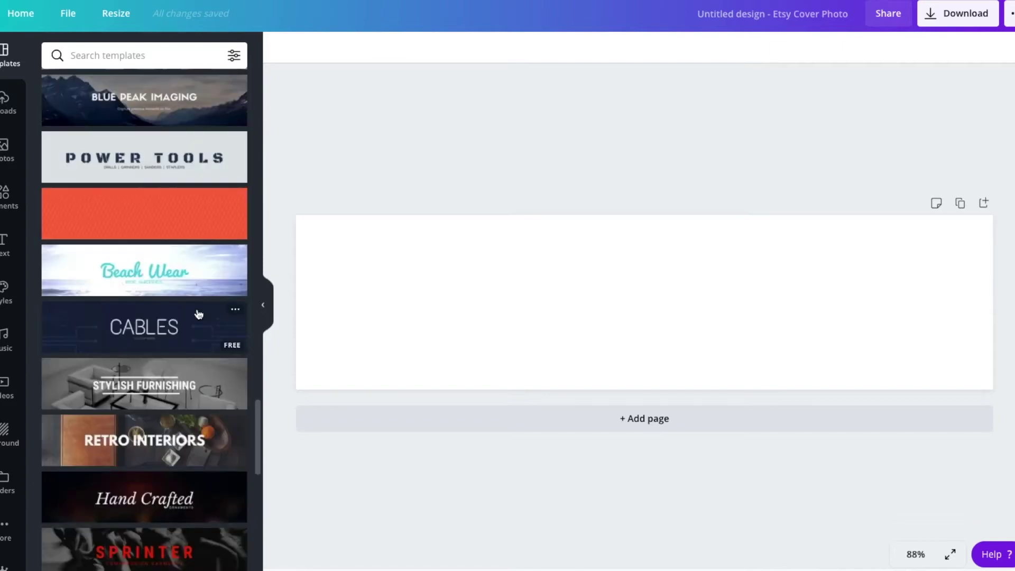
scroll(198, 315, down, 6)
scroll(198, 314, up, 15)
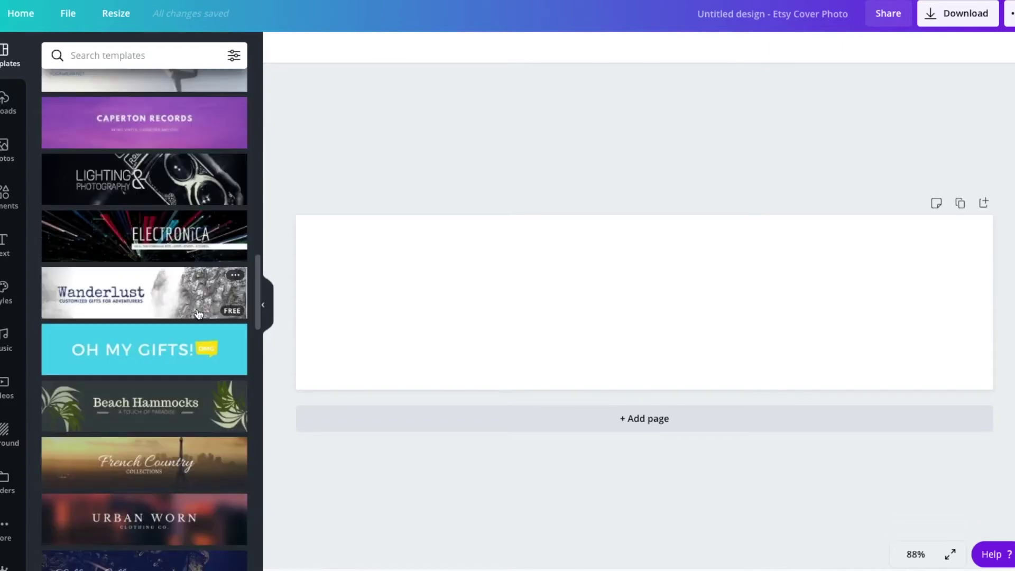
scroll(198, 315, up, 15)
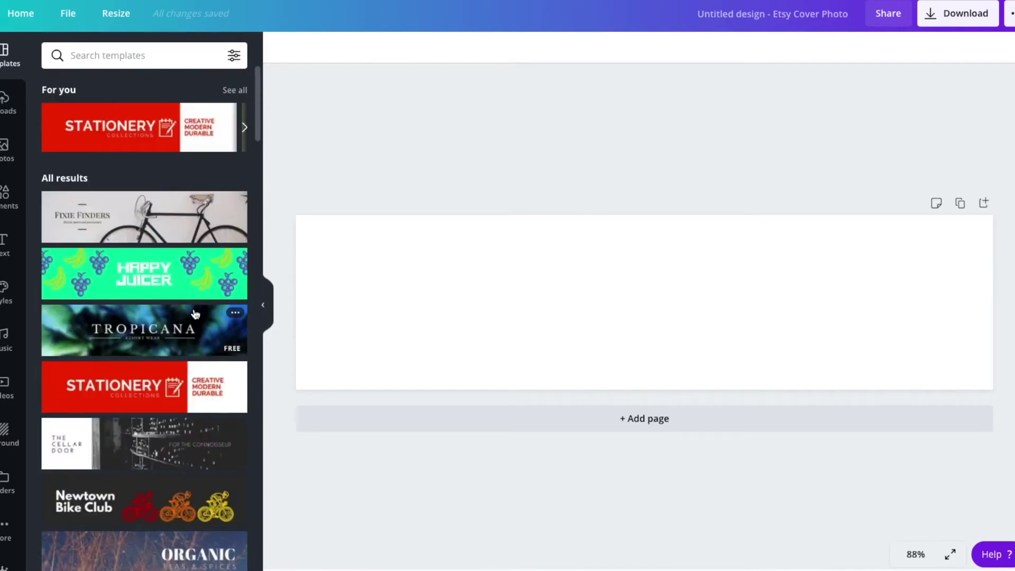
Set the blank cover's background to the pink brand color
click(6, 197)
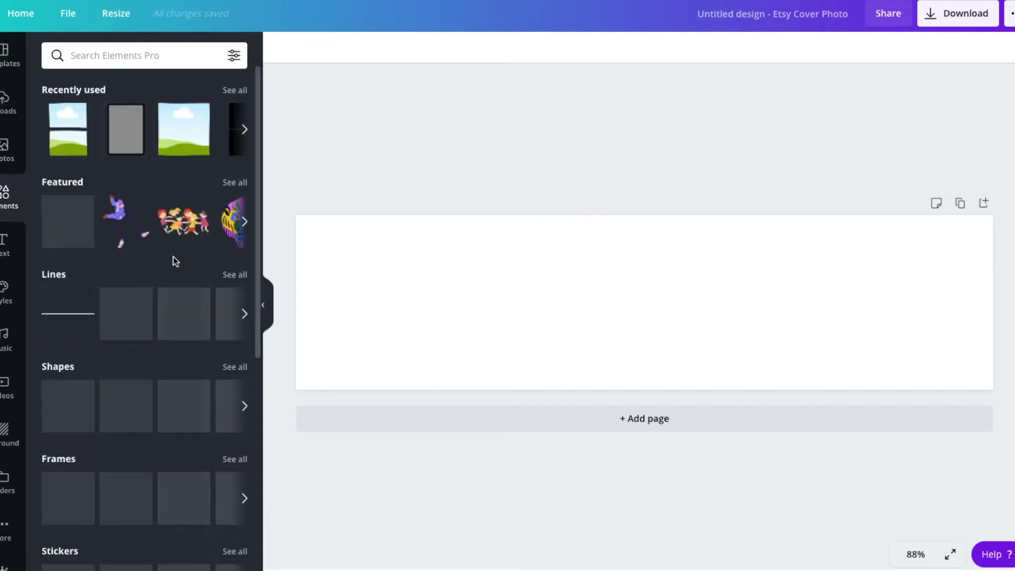
click(9, 433)
click(54, 92)
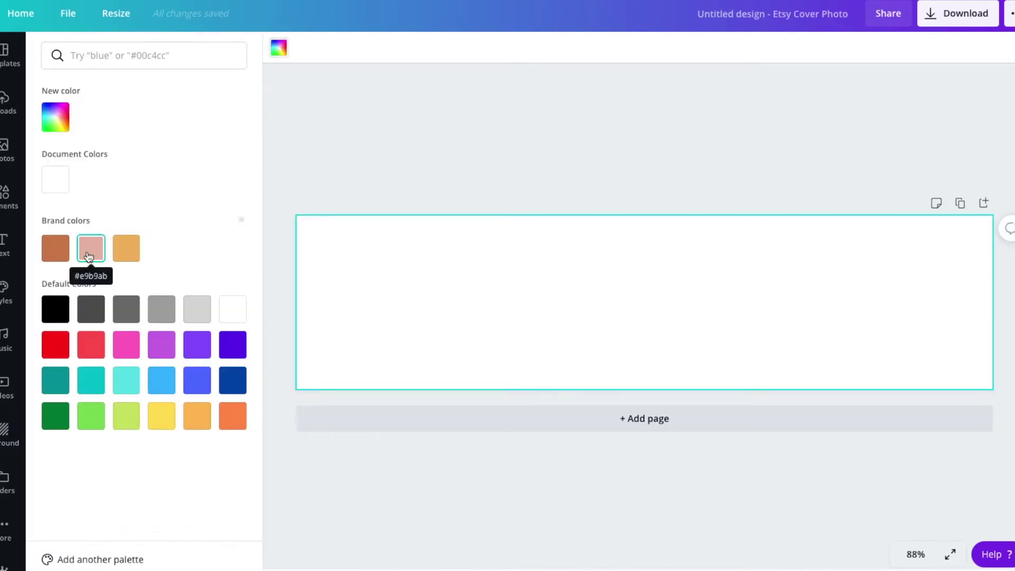
click(88, 257)
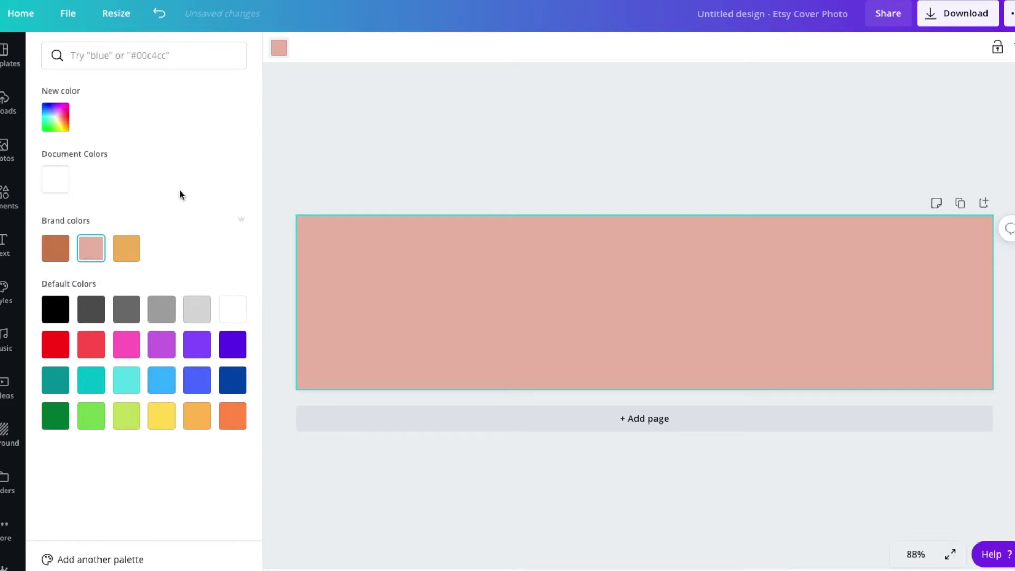
click(325, 134)
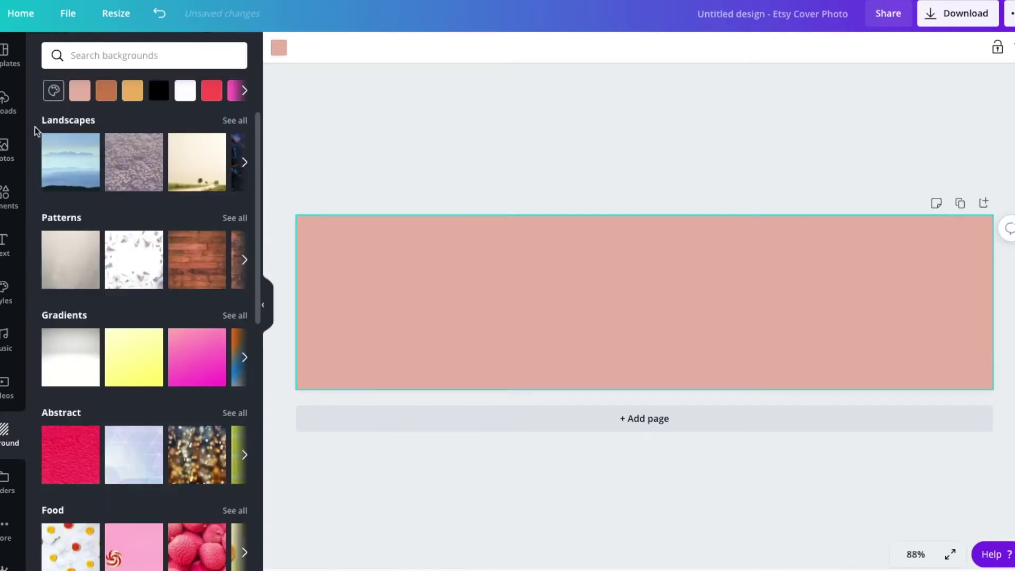
Examine the available graphic elements, including the full Featured collection, for the cover
click(16, 197)
scroll(155, 302, down, 7)
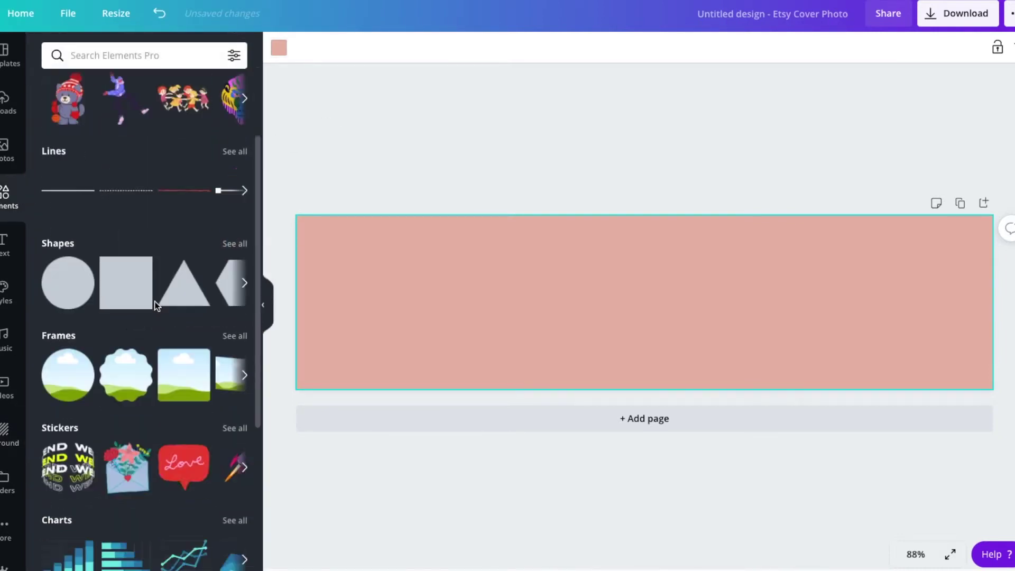
scroll(156, 302, down, 7)
scroll(157, 301, up, 13)
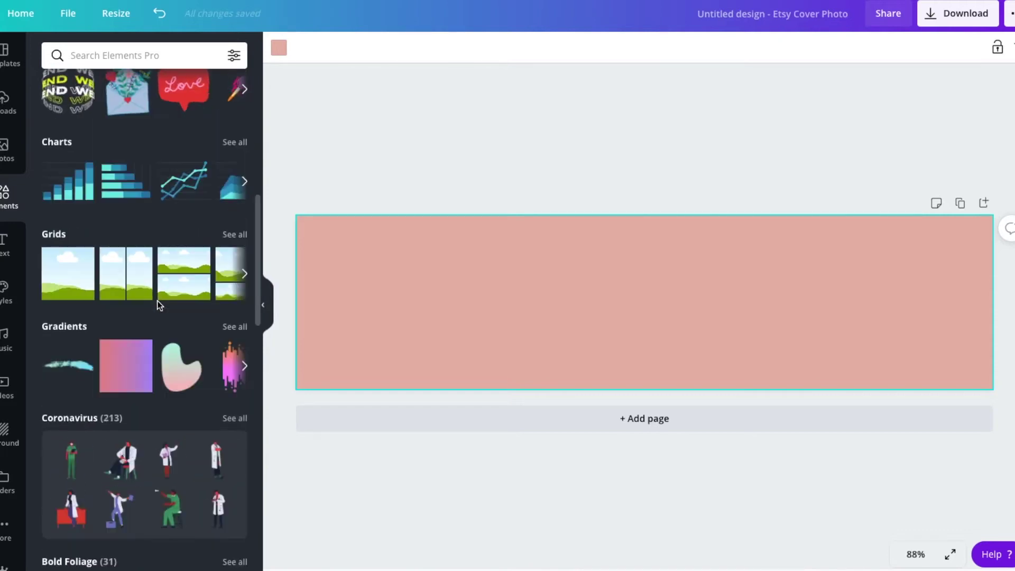
scroll(159, 300, up, 1)
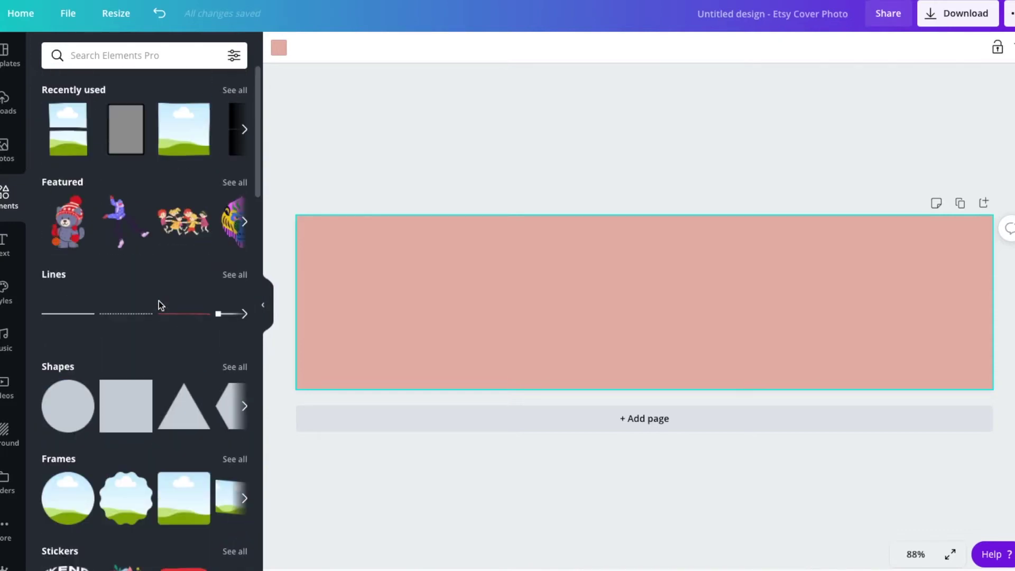
click(235, 183)
scroll(202, 233, down, 5)
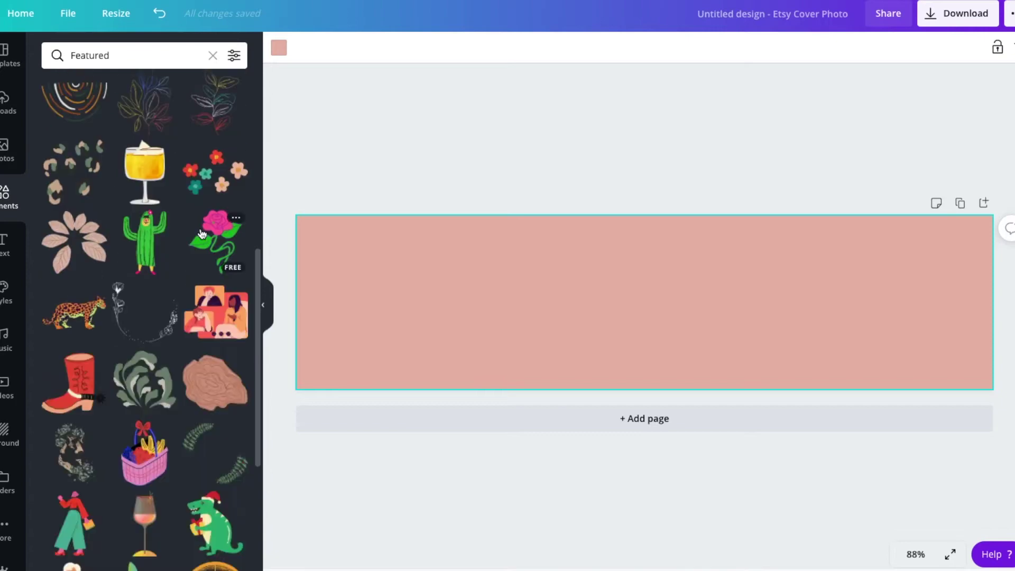
scroll(202, 233, down, 20)
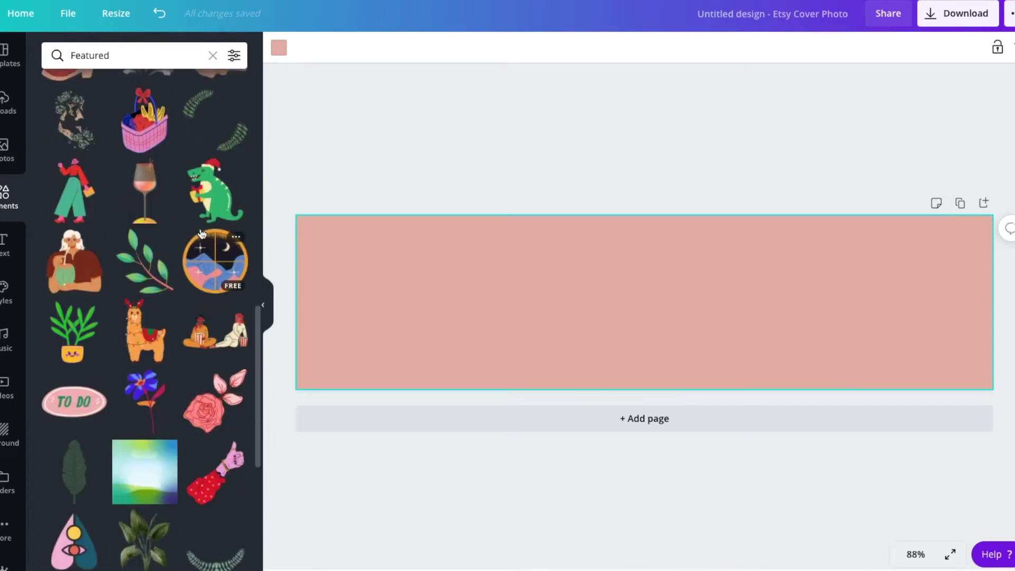
scroll(202, 233, down, 3)
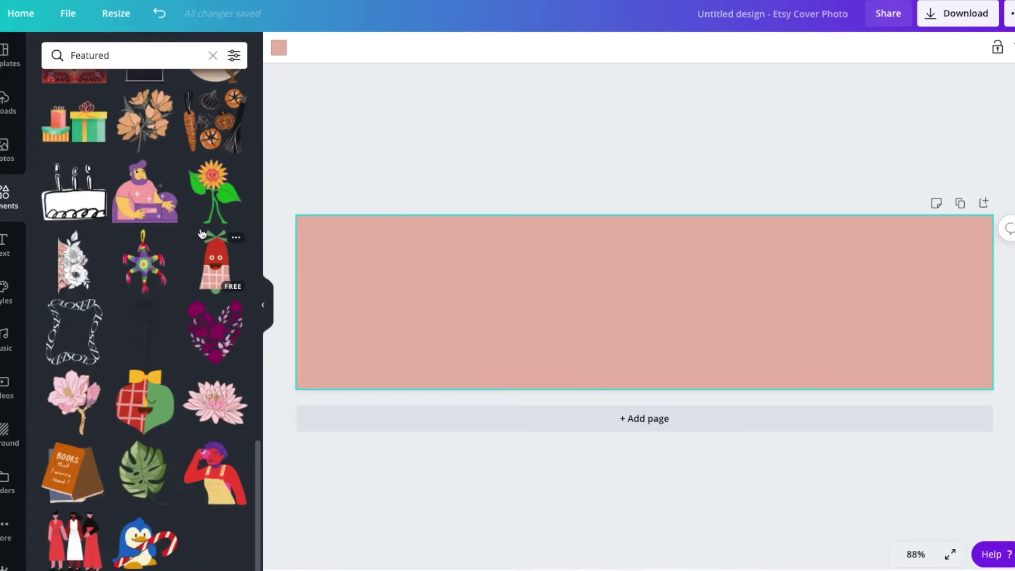
scroll(174, 426, up, 20)
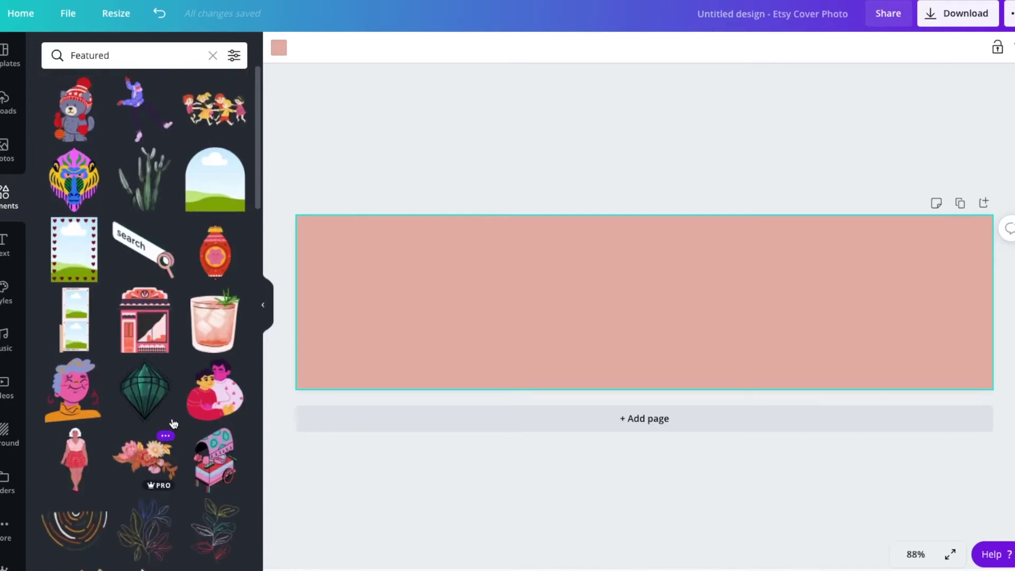
Look through the available style sets of font pairings and color palettes
click(20, 313)
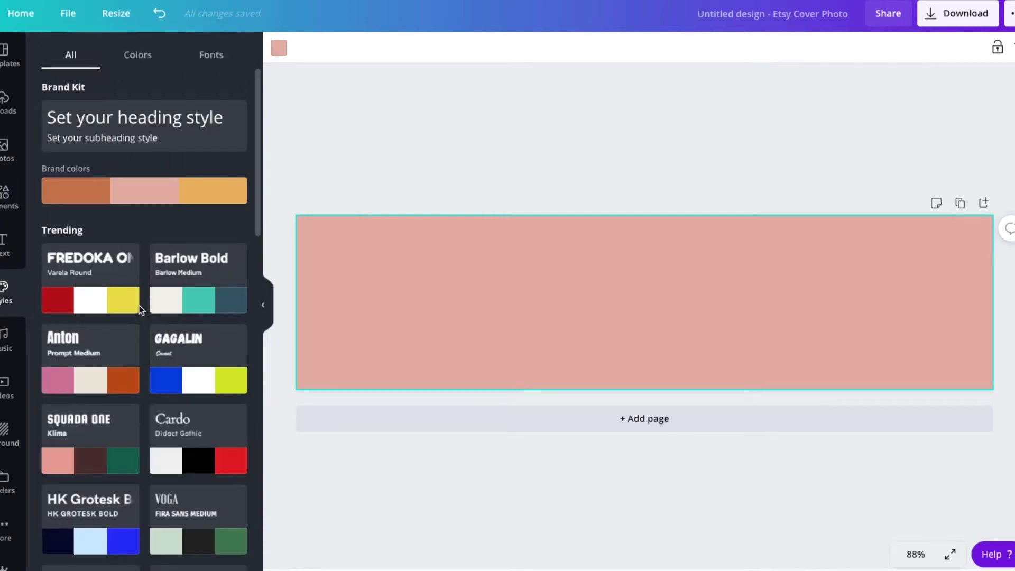
scroll(132, 304, down, 4)
scroll(131, 302, down, 7)
scroll(125, 361, down, 10)
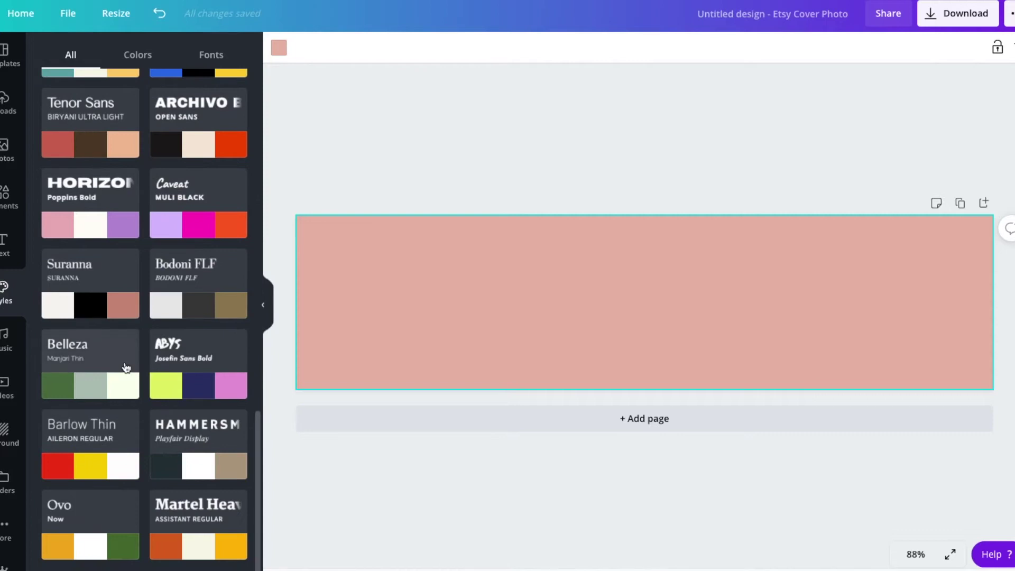
scroll(151, 296, up, 20)
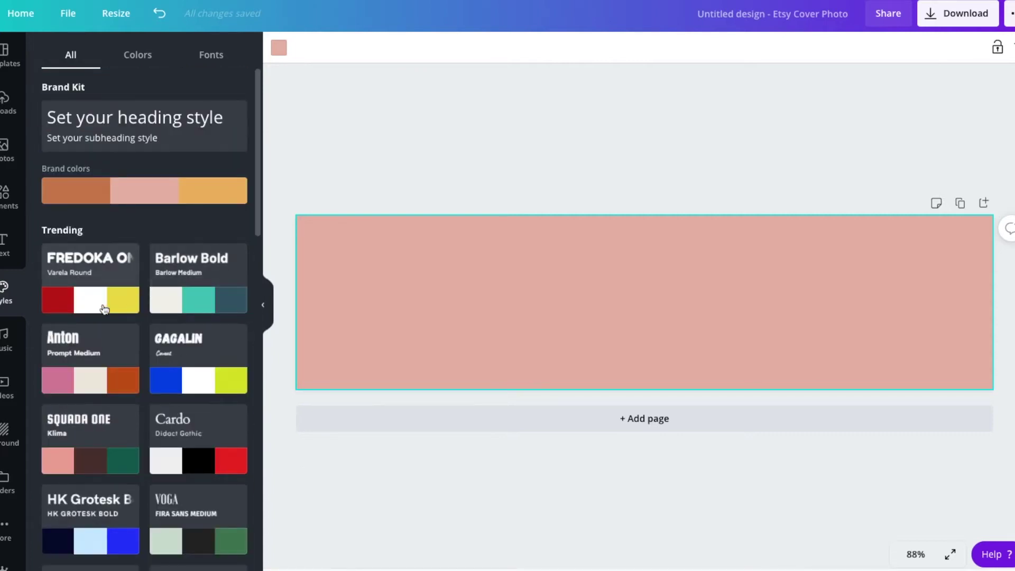
Search the text designs for "modern" and look through the font combinations
click(3, 248)
click(139, 54)
text(modern)
key(Return)
scroll(170, 347, down, 3)
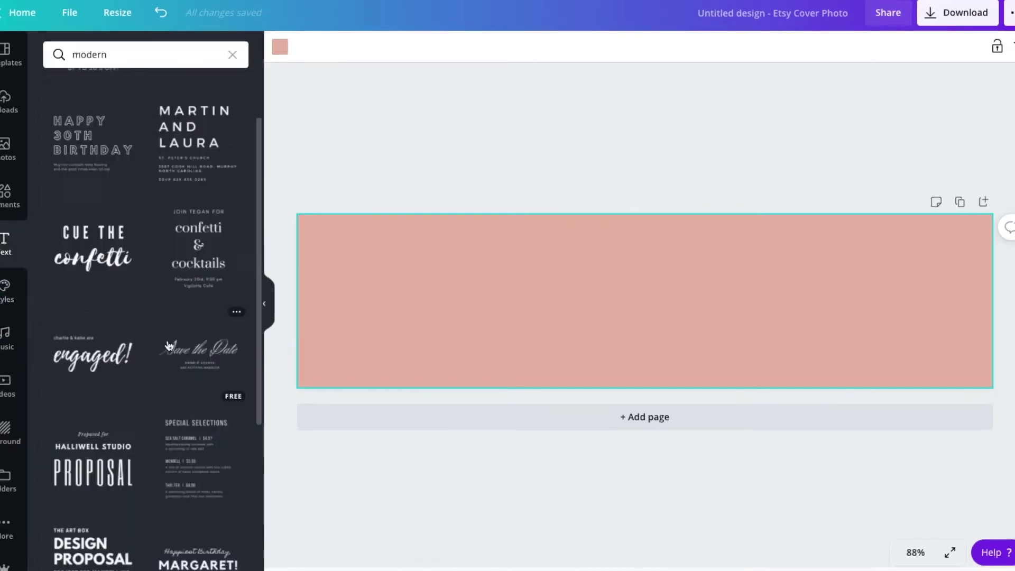
scroll(172, 347, down, 9)
scroll(172, 347, up, 10)
Search the text designs for "handwriting", and clear the search
triple_click(95, 55)
text(handwritten)
key(Return)
key(BackSpace)
key(BackSpace)
key(BackSpace)
key(BackSpace)
key(BackSpace)
key(BackSpace)
key(BackSpace)
text(wr)
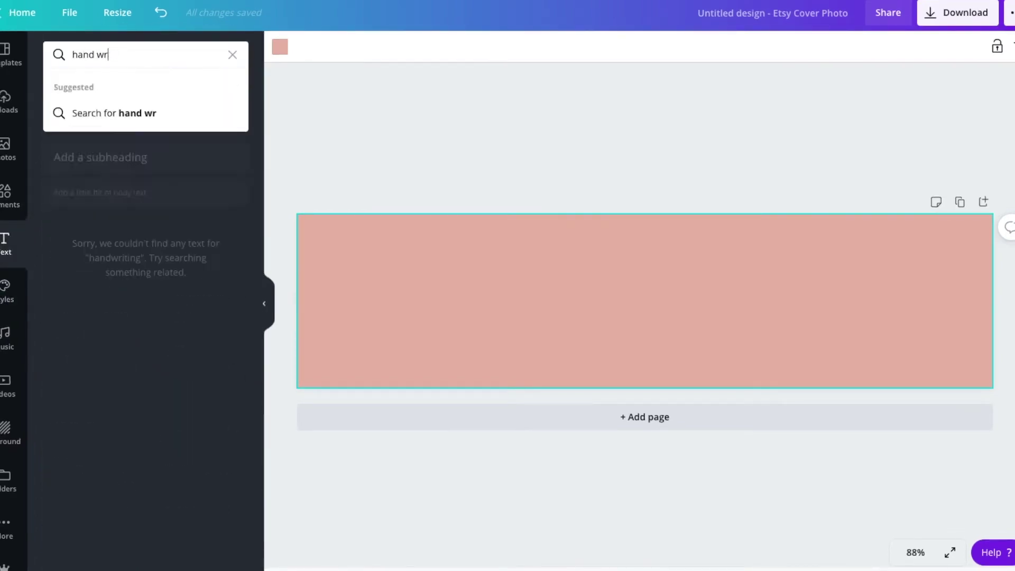
click(233, 54)
Add a heading to the cover and search the fonts for "handwriting"
click(165, 116)
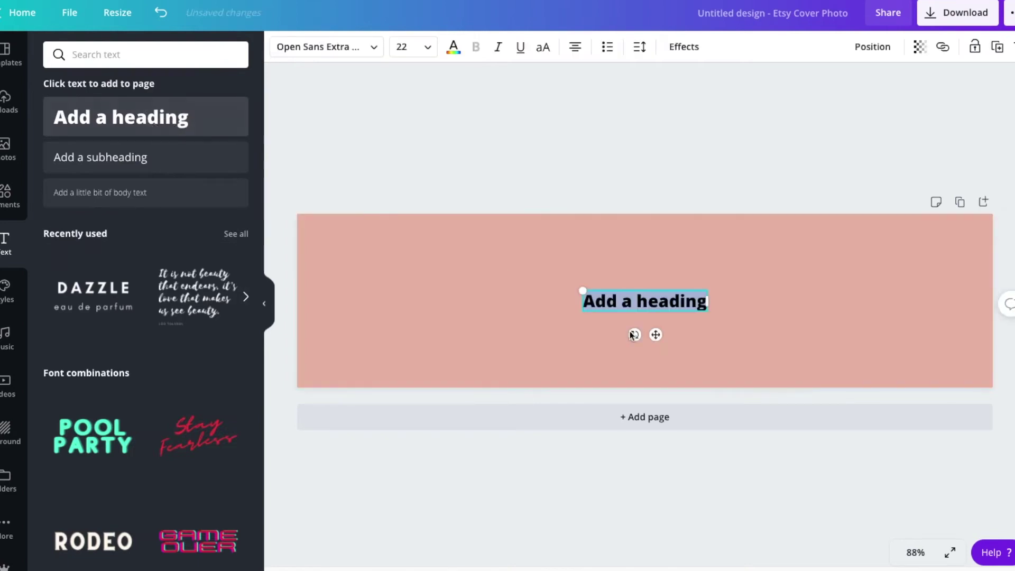
click(328, 53)
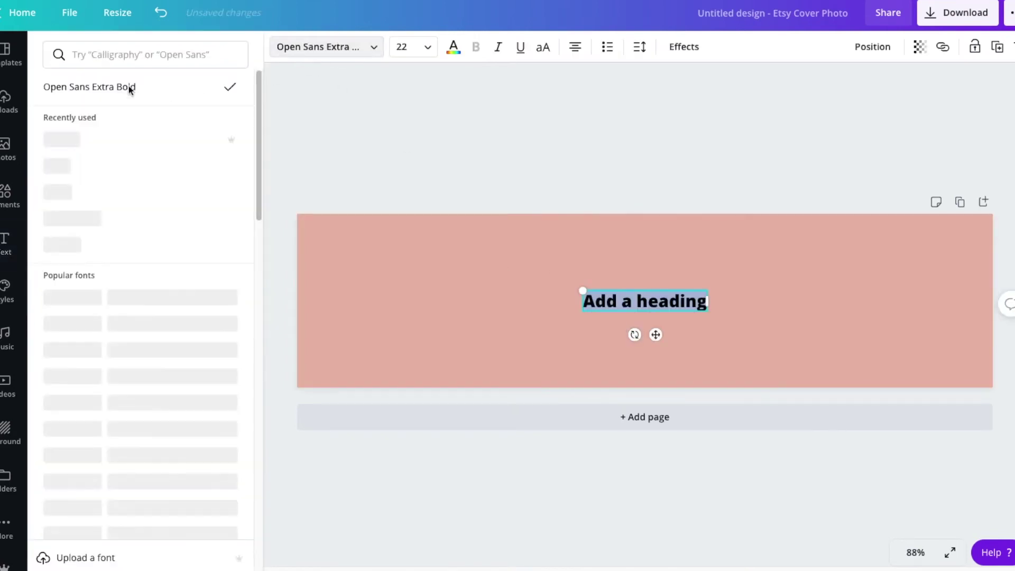
click(119, 56)
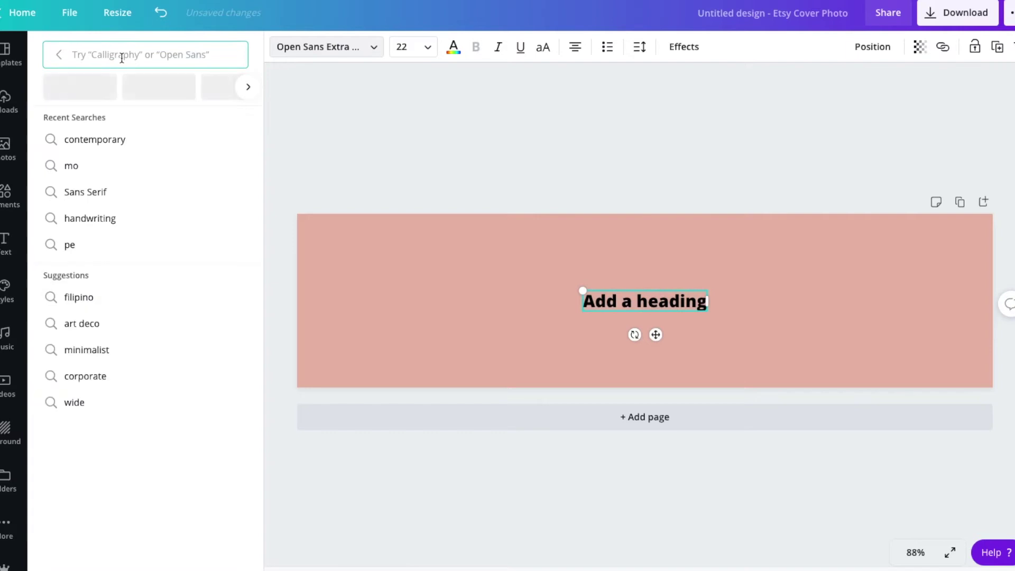
text(handwriting)
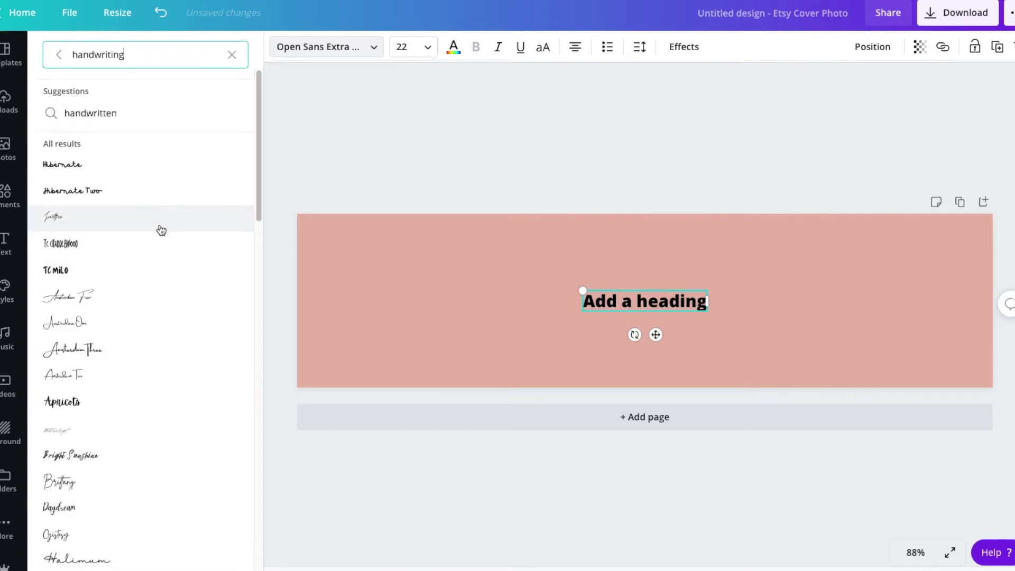
scroll(167, 277, down, 8)
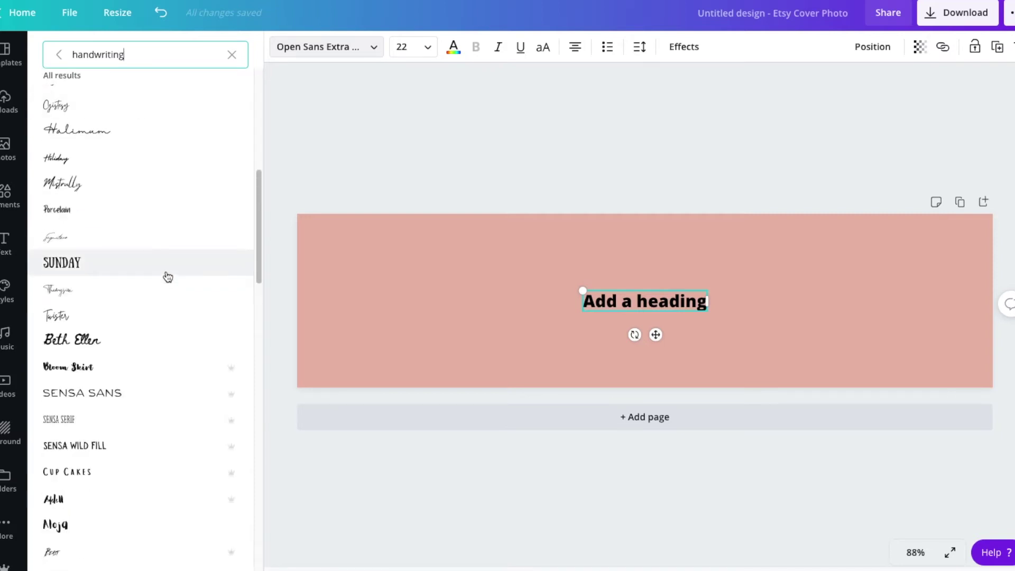
Replace the heading text with "ColorCo Designs" and set its font to Gistesy
click(659, 300)
text(Colora)
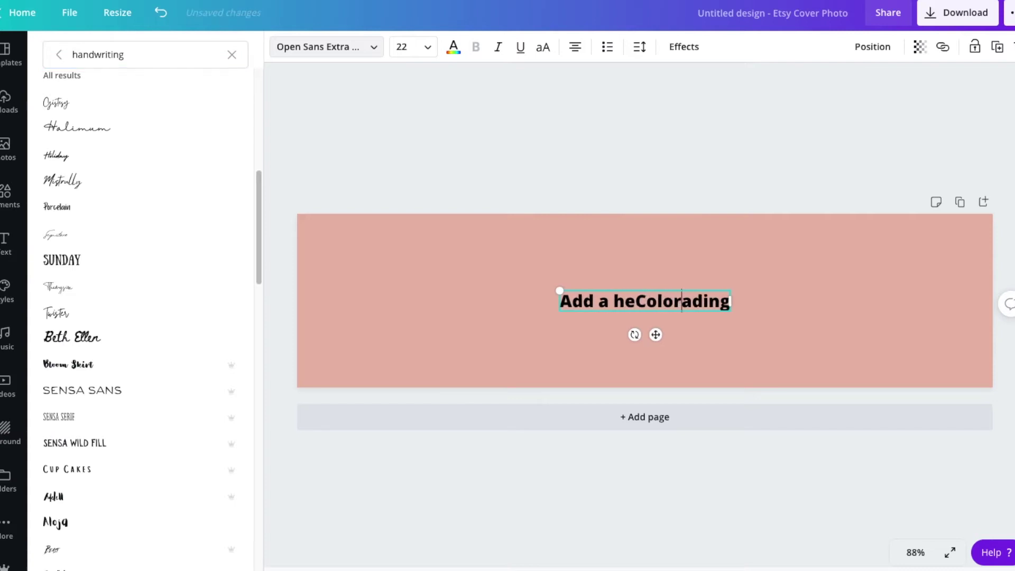
key(ctrl+a)
text(Color)
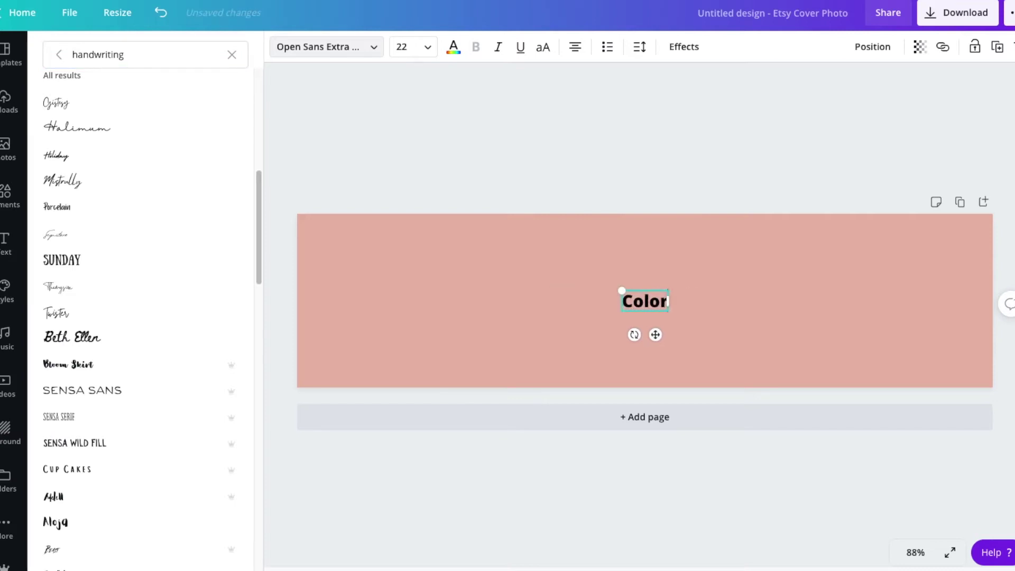
text(Co Designs)
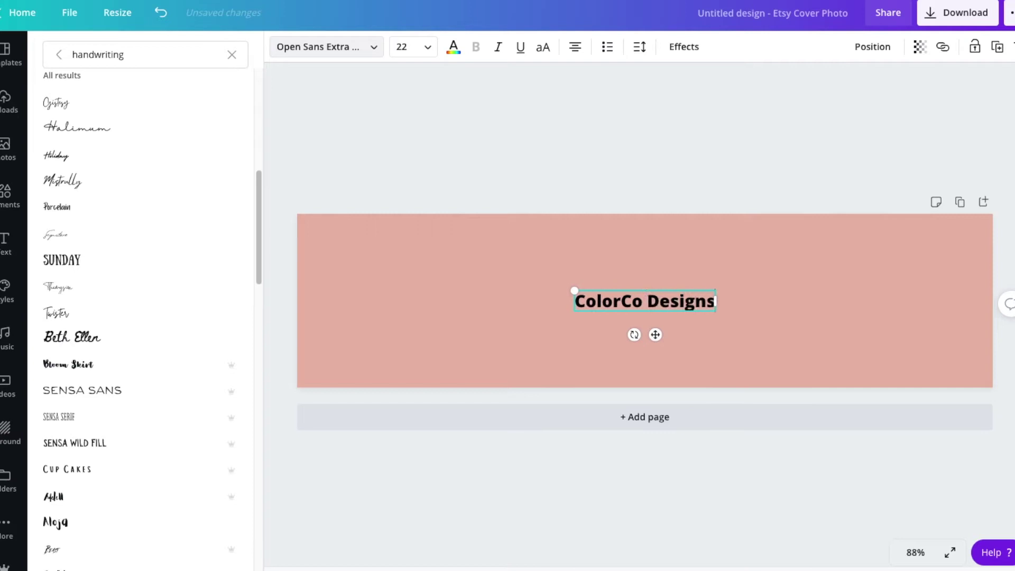
click(120, 110)
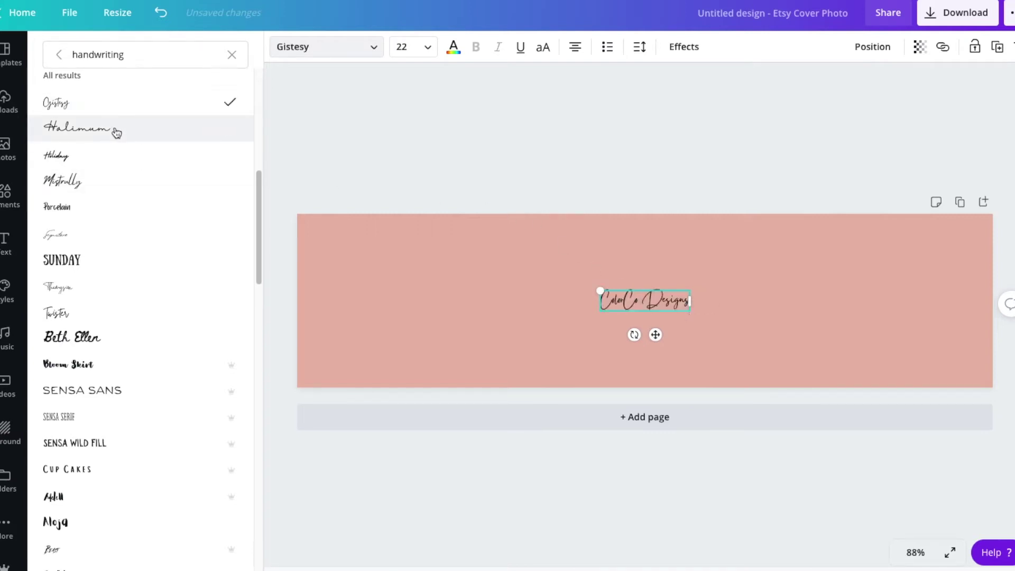
Try handwriting fonts such as Halimum and Aloja on the heading, and switch it to Oswald after searching the fonts for "modern"
click(117, 133)
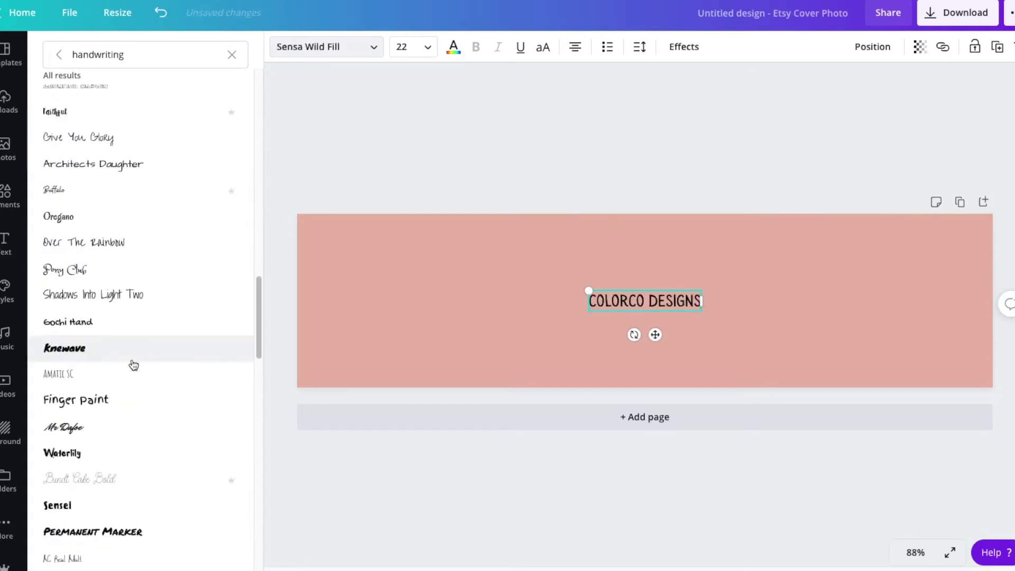
scroll(133, 364, down, 20)
click(101, 139)
click(106, 264)
scroll(160, 332, down, 20)
scroll(161, 332, up, 20)
click(131, 206)
scroll(131, 238, up, 20)
click(118, 167)
click(118, 252)
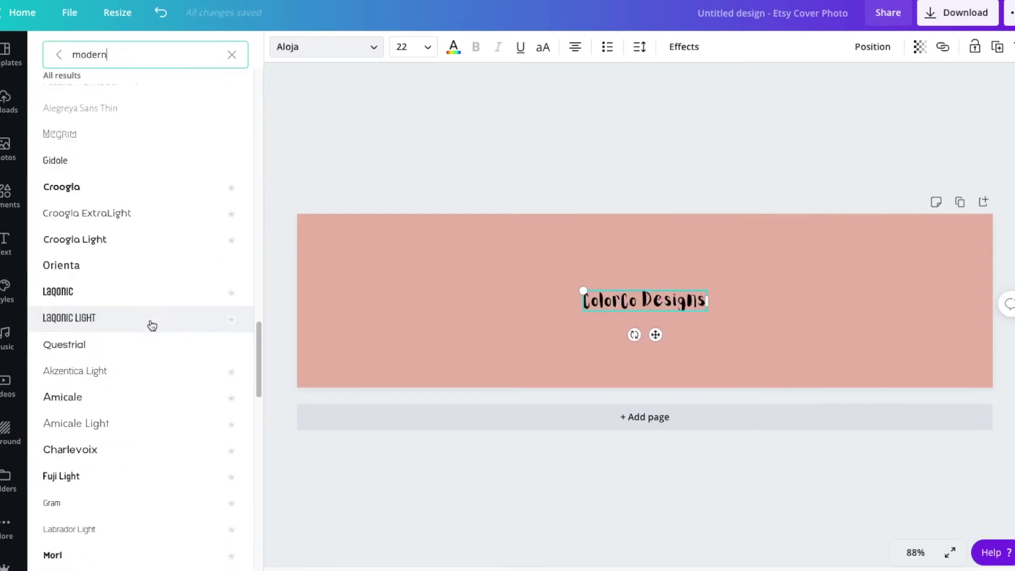
scroll(148, 327, down, 5)
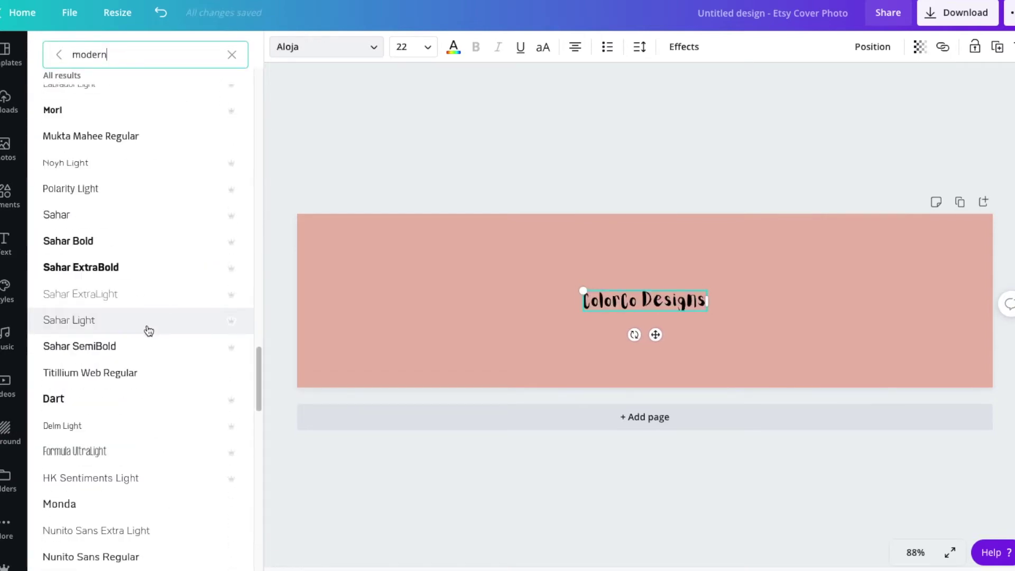
scroll(127, 376, down, 1)
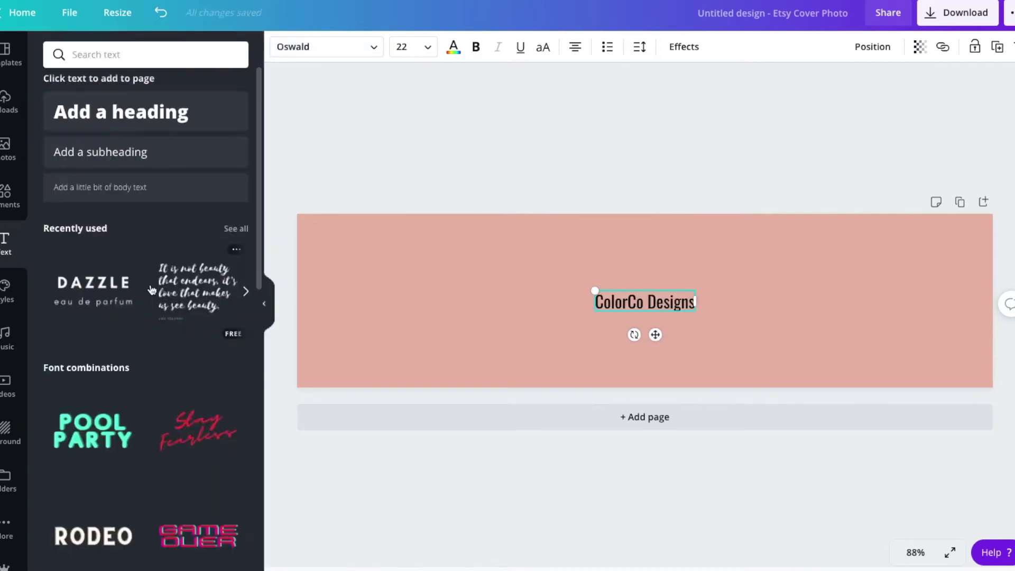
Try the "DAZZLE eau de parfum" font combination on the cover, removing its heading line and undoing a stray edit to its tagline
click(94, 287)
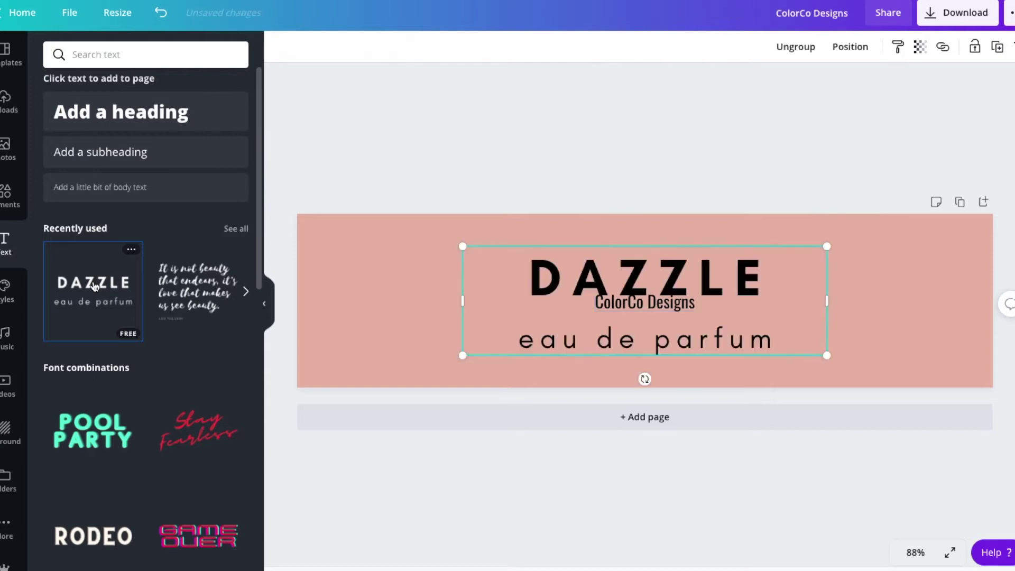
click(639, 281)
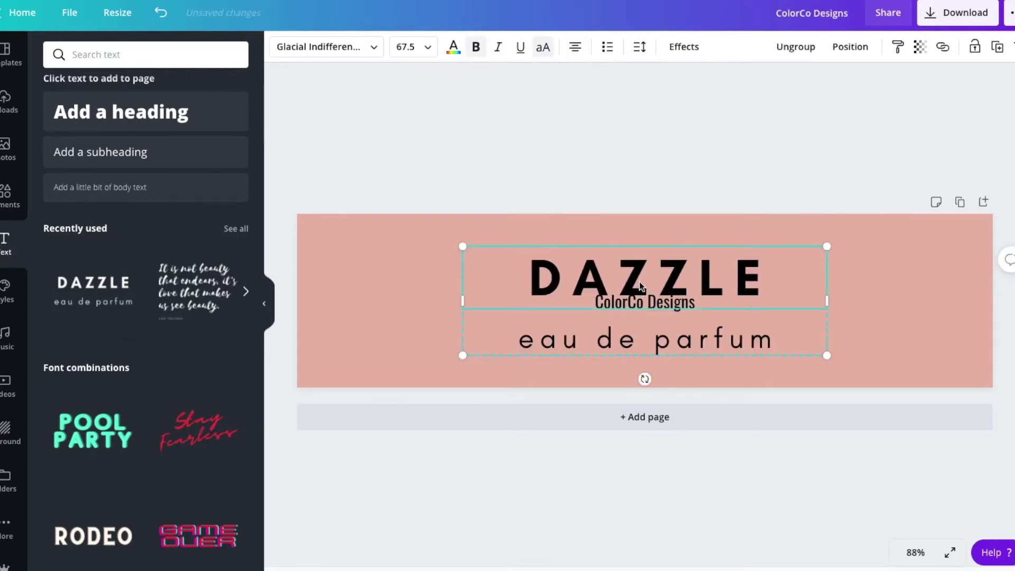
click(629, 342)
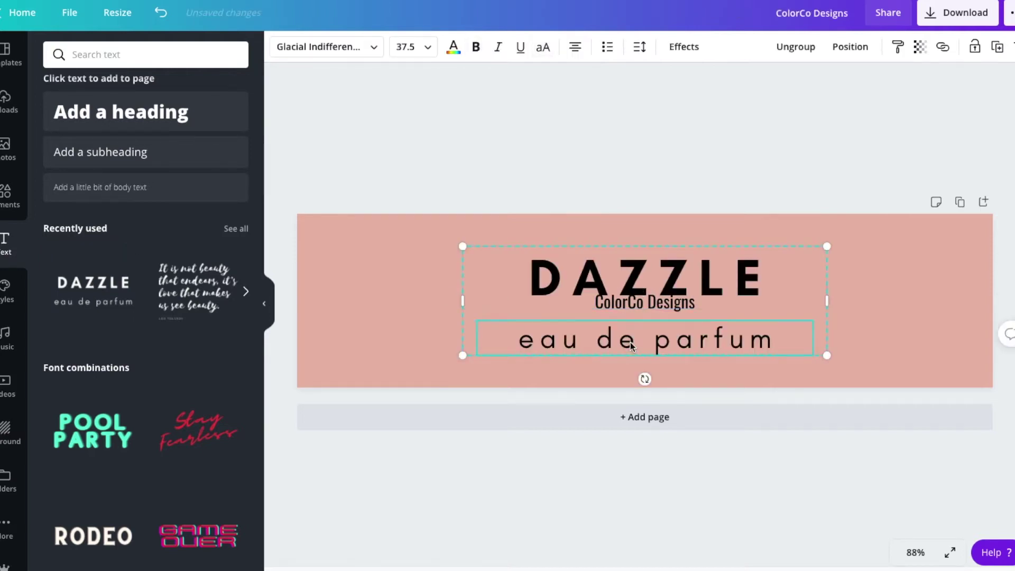
click(622, 279)
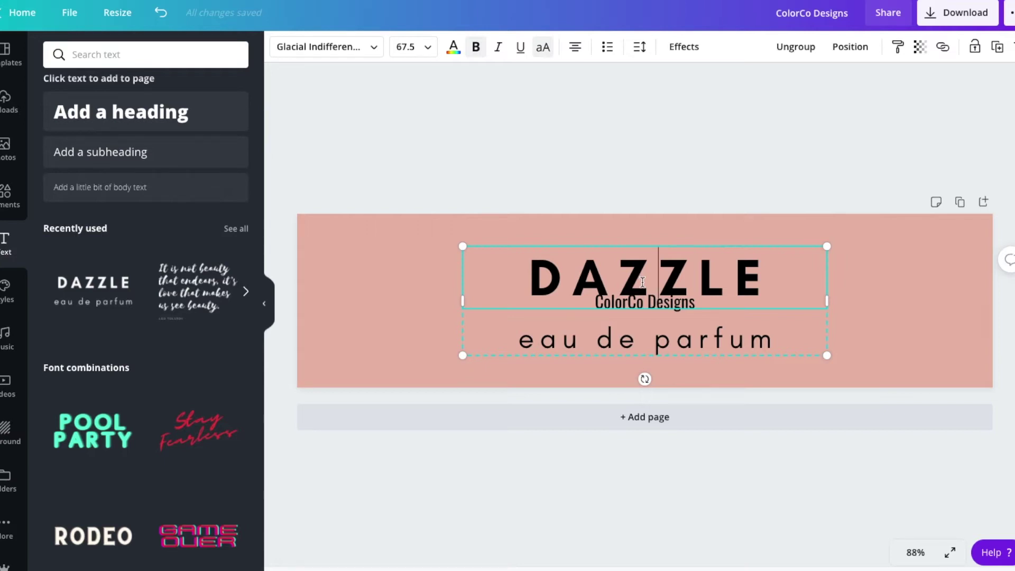
key(Delete)
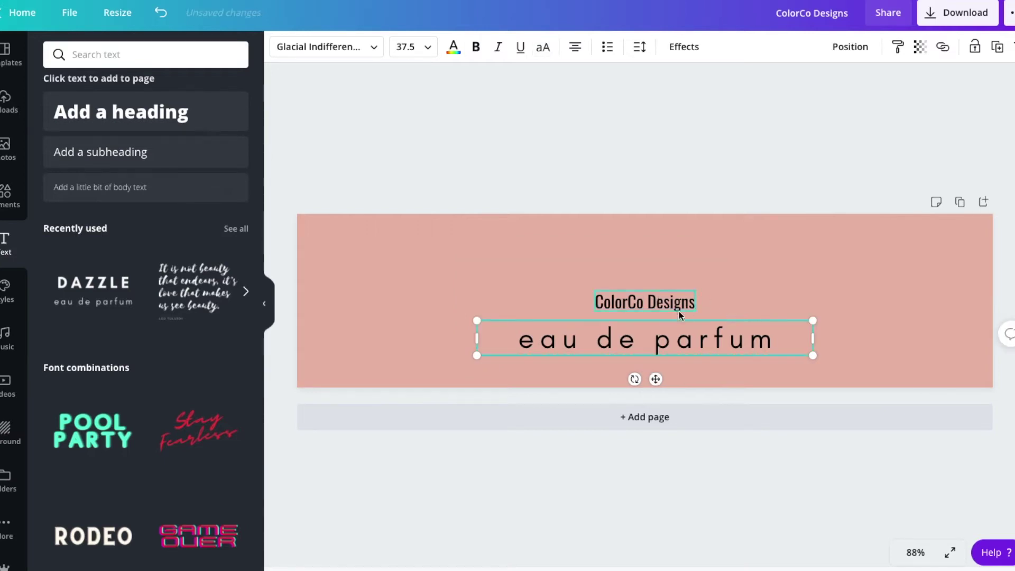
click(674, 327)
key(BackSpace)
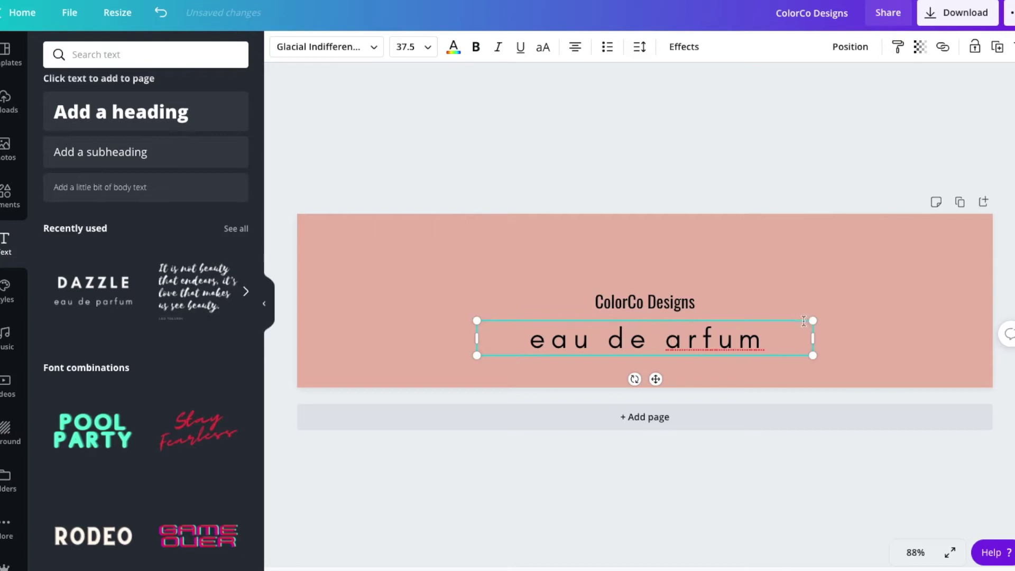
key(ctrl+z)
Delete the old "ColorCo Designs" heading together with the trial text on the cover
click(645, 302)
drag(582, 291, 842, 379)
key(Delete)
Add the "DAZZLE eau de parfum" font combination and replace its heading text with "COLORCO DESIGNS"
click(93, 291)
double_click(645, 276)
text(COLORCO DESIGNS)
Set the letter spacing of the "COLORCO DESIGNS" heading to 47
key(ctrl+a)
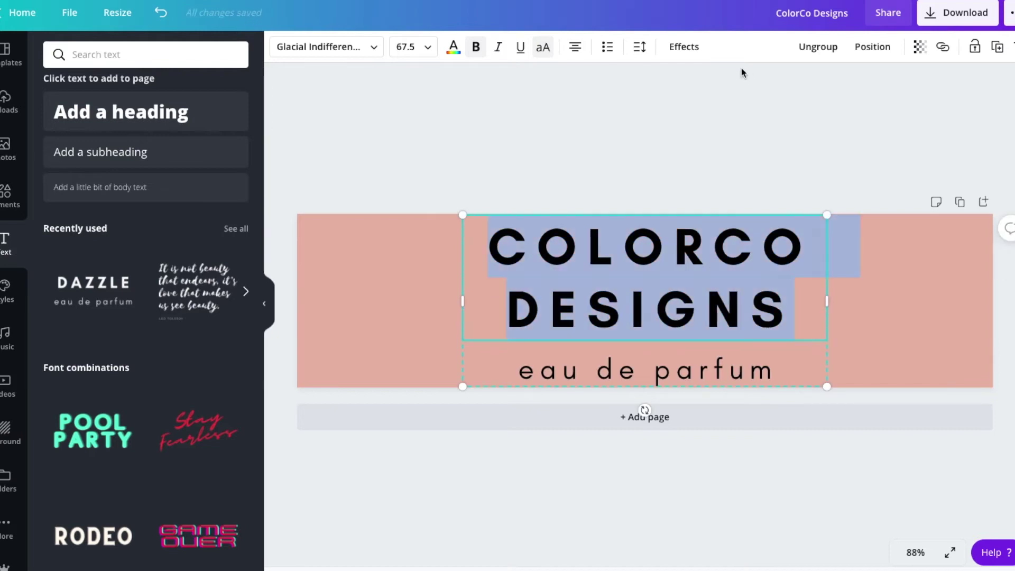
click(680, 48)
click(640, 47)
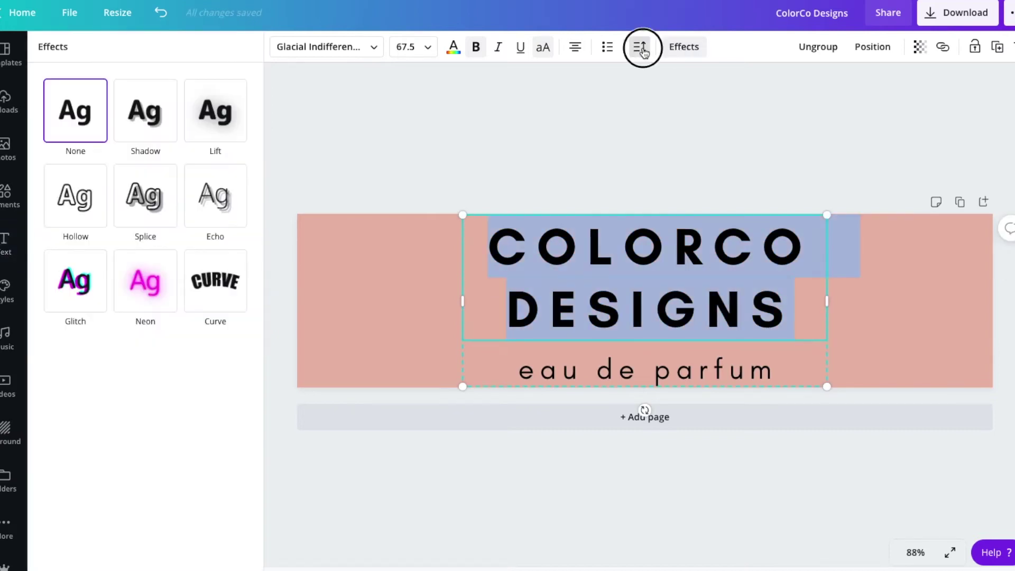
drag(739, 86, 726, 86)
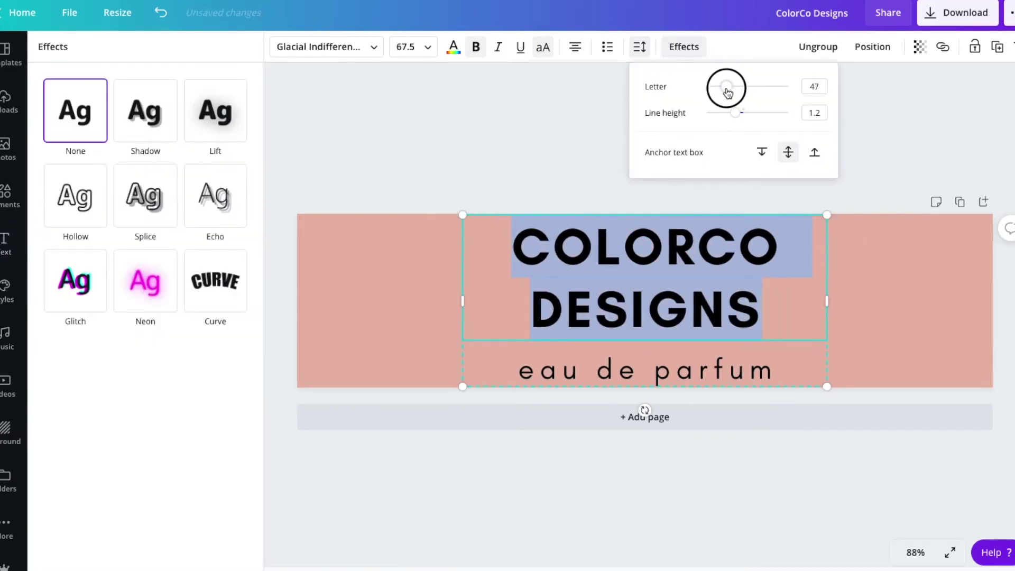
Replace the "eau de parfum" tagline with "a digital paperie" and leave its spelling as written
double_click(665, 376)
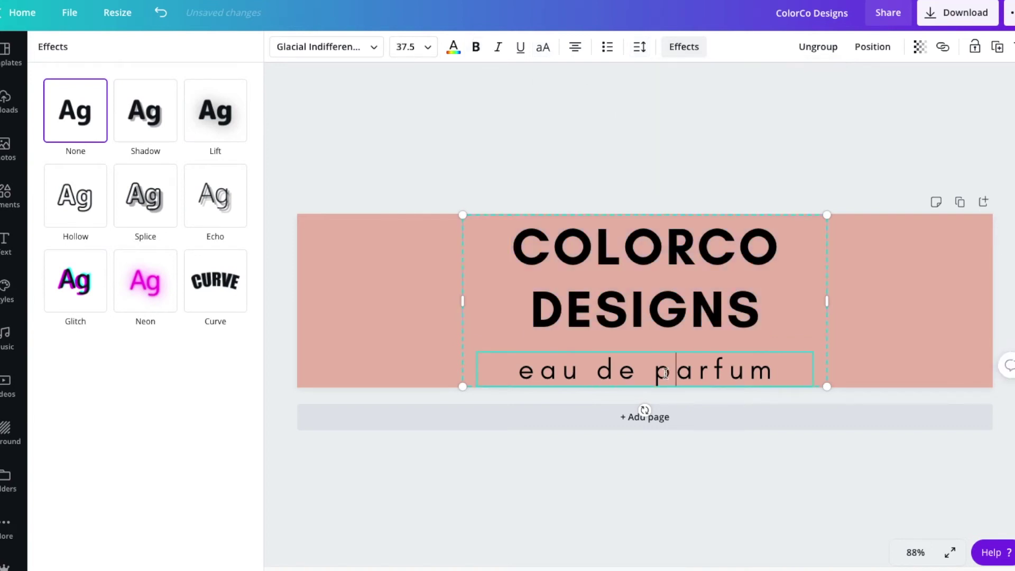
text(a digital papa)
key(BackSpace)
text(erie)
key(BackSpace)
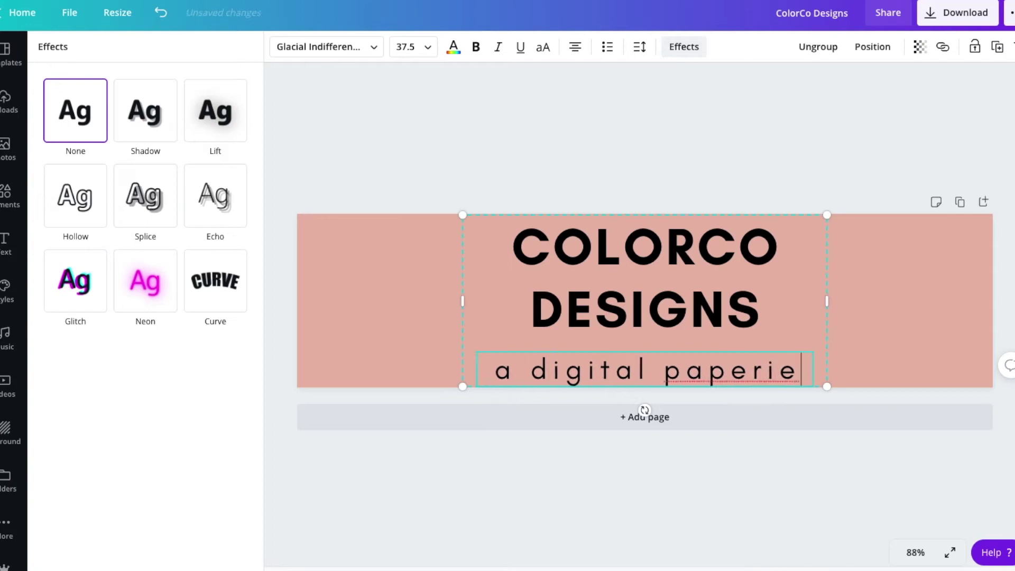
right_click(747, 368)
key(Escape)
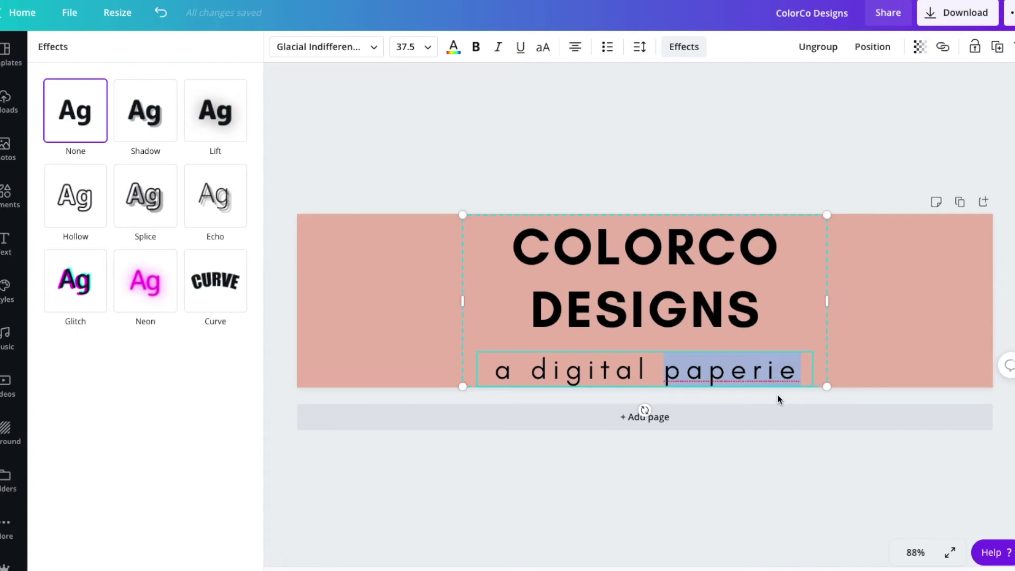
Set the font size of the "COLORCO DESIGNS" heading to 40
click(784, 325)
triple_click(691, 312)
click(406, 46)
key(Return)
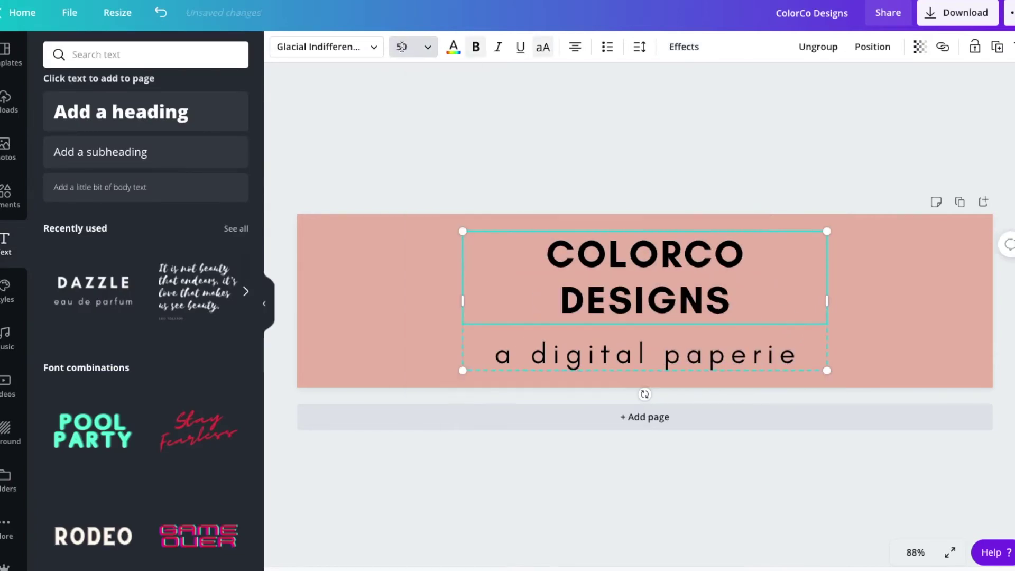
click(406, 46)
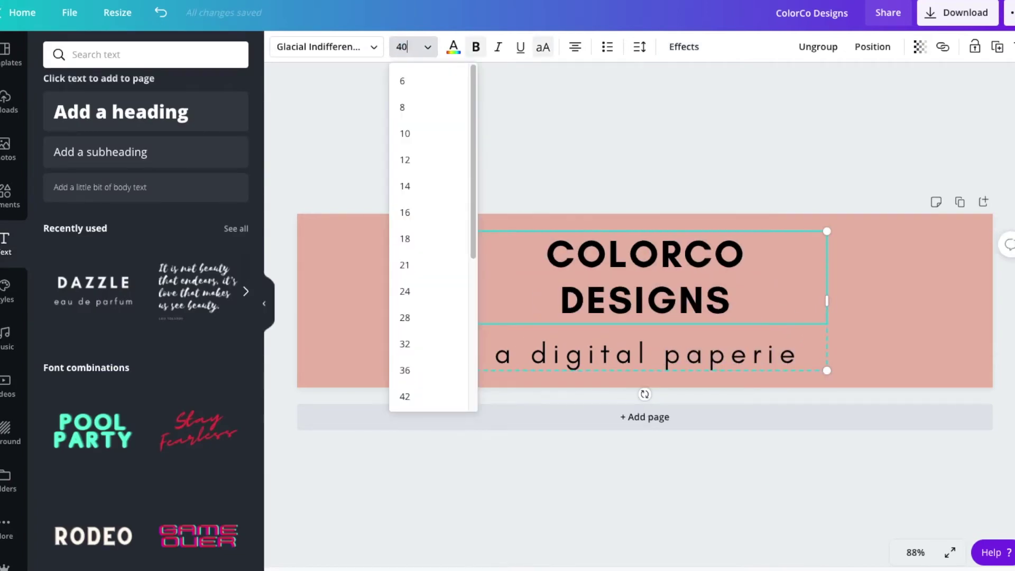
text(40)
key(Return)
Fit the heading on one line and scale the text group down to a heading size of about 23.2, placed low on the cover
click(711, 284)
click(549, 151)
click(773, 327)
drag(828, 344, 655, 319)
Color both the "COLORCO DESIGNS" heading and the "a digital paperie" tagline white
click(453, 47)
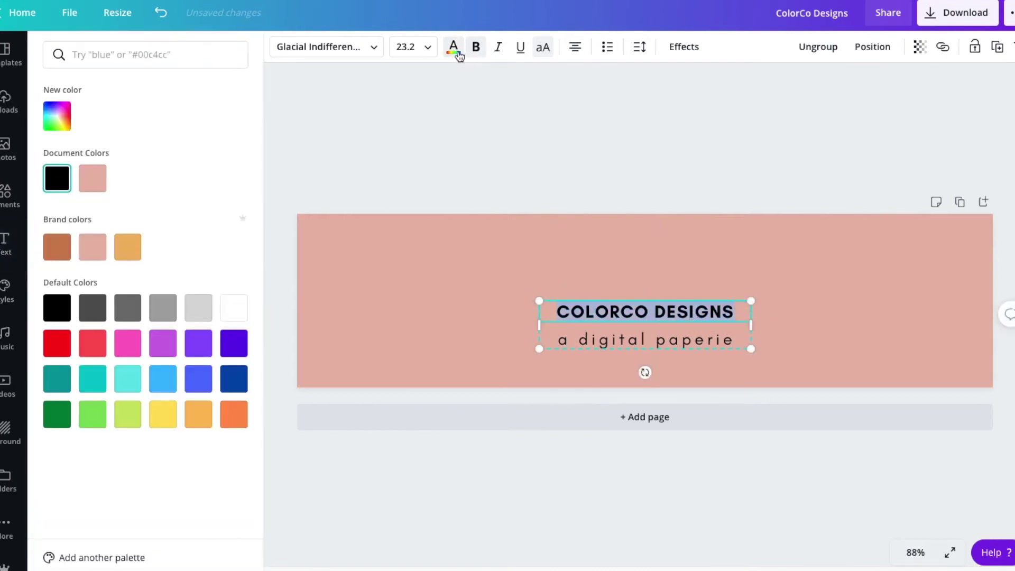
click(234, 303)
key(Escape)
click(581, 338)
click(582, 338)
click(453, 47)
click(504, 132)
click(487, 561)
Set the font size of the "a digital paperie" tagline to 15
click(618, 338)
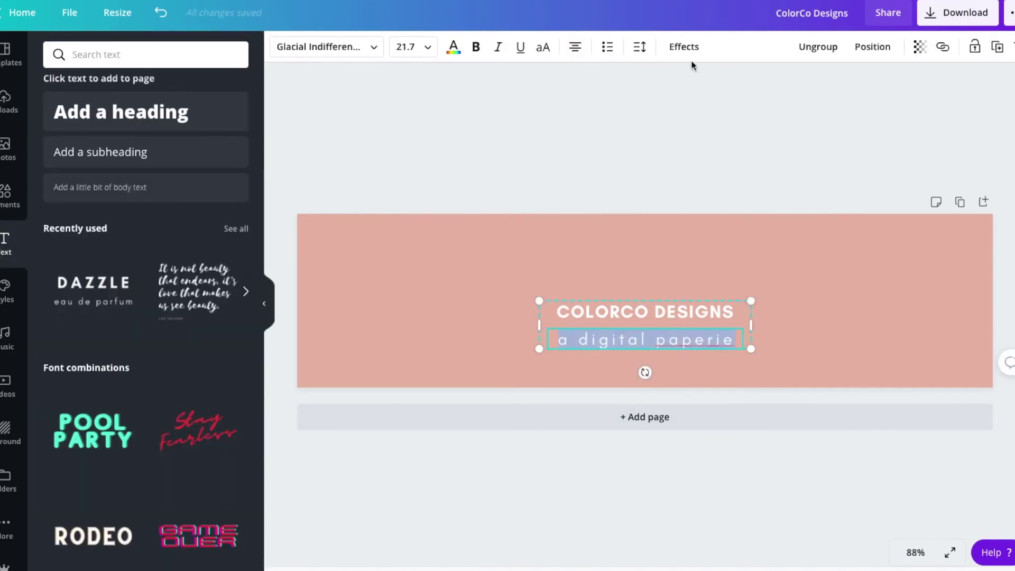
click(415, 48)
text(15)
key(Return)
click(627, 480)
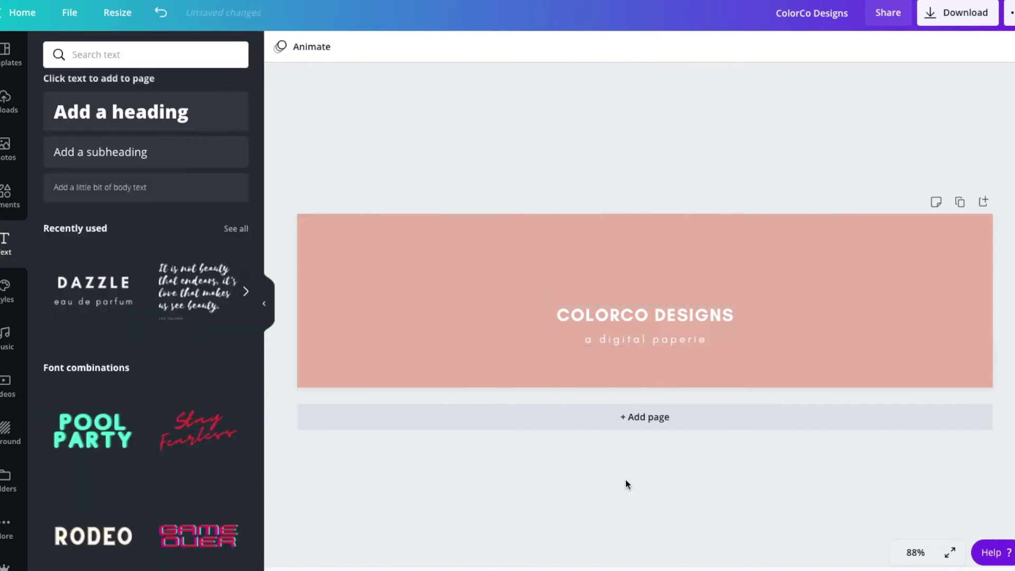
Clear the "Shapes" search in the elements library and look through the Simple Drawn Objects collection
click(5, 291)
click(6, 196)
click(134, 62)
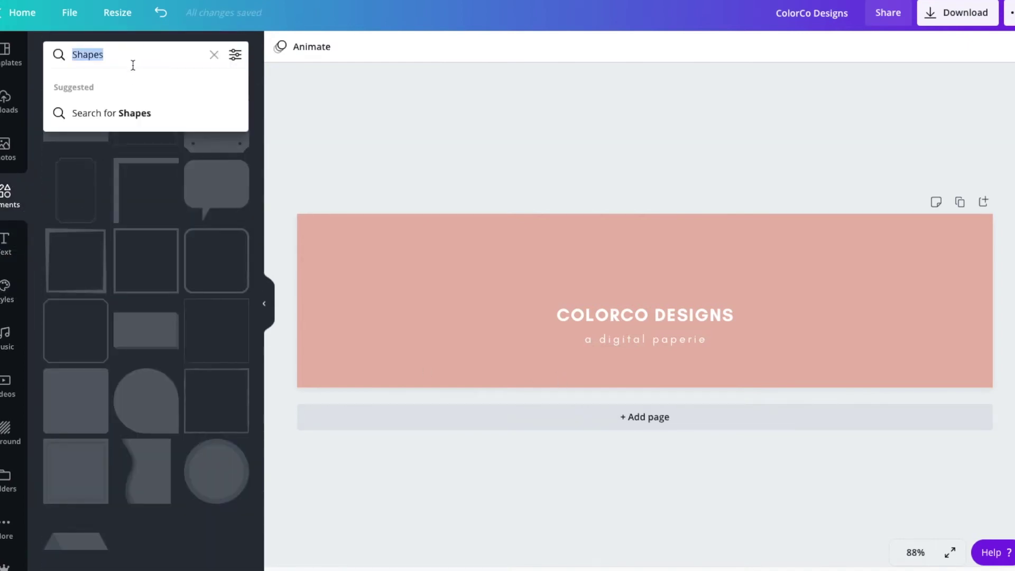
click(214, 54)
scroll(166, 338, down, 6)
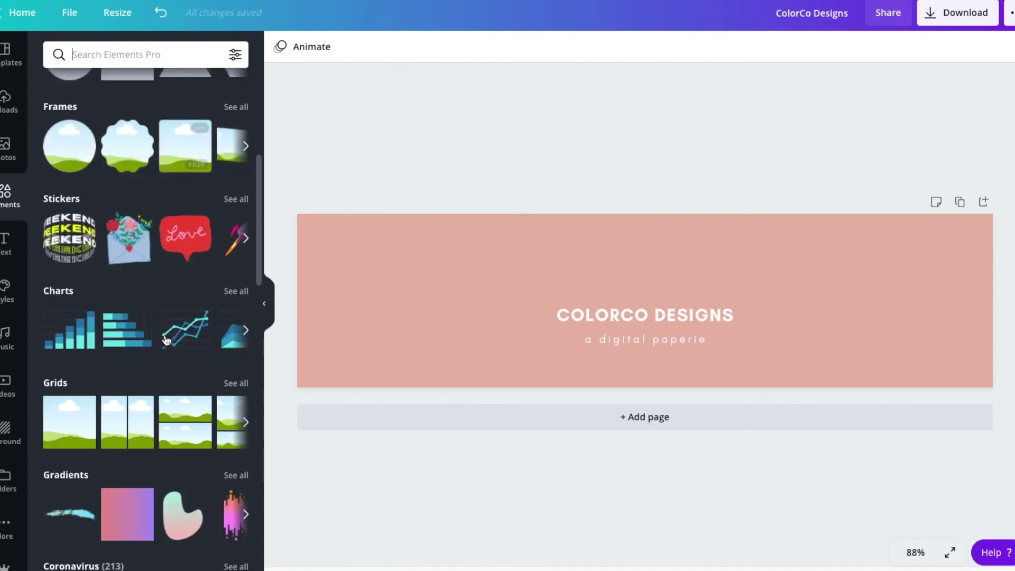
scroll(166, 340, down, 10)
click(233, 278)
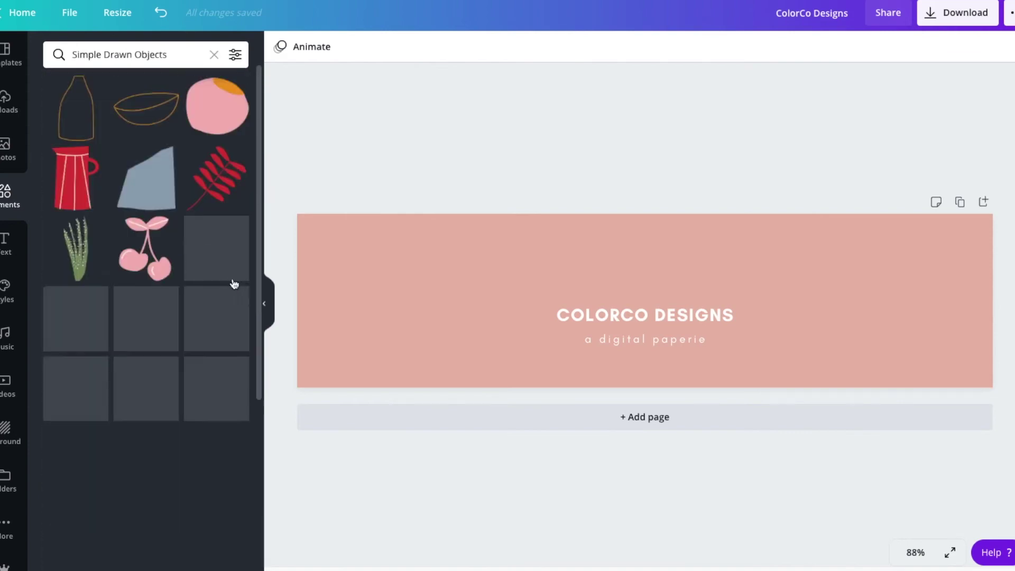
scroll(208, 295, down, 10)
scroll(207, 300, down, 15)
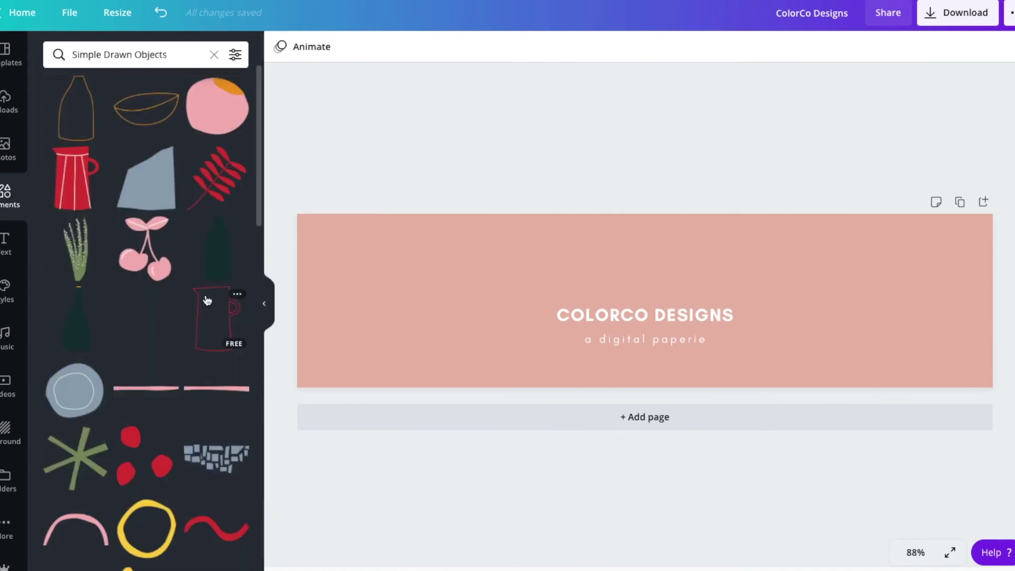
Browse the other graphic collections in the elements library and look through Handdrawn Love
click(214, 55)
scroll(179, 366, down, 9)
scroll(180, 367, down, 12)
mouse_move(179, 366)
scroll(180, 367, down, 14)
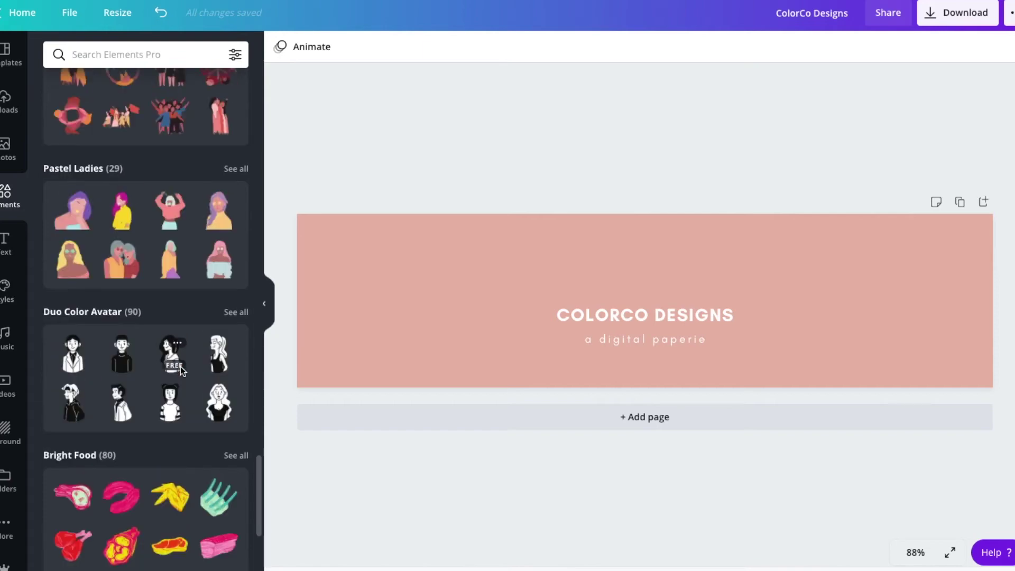
scroll(180, 371, down, 4)
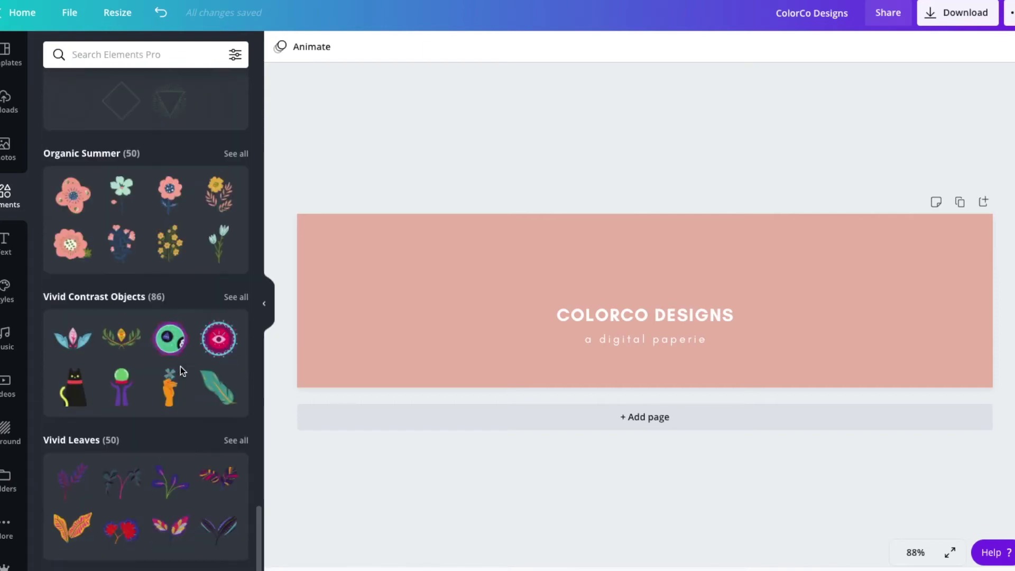
scroll(180, 366, up, 15)
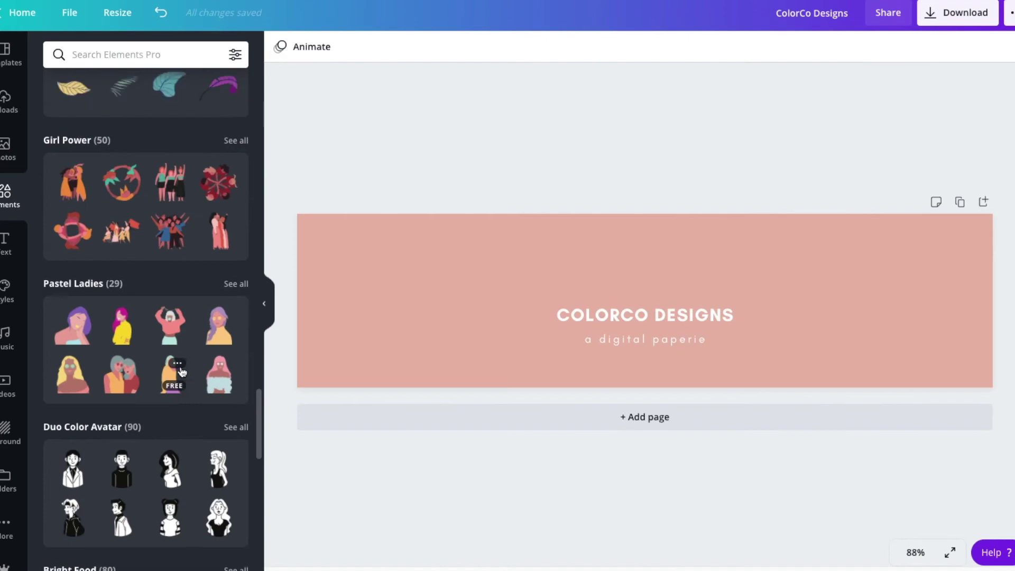
scroll(181, 371, up, 3)
scroll(237, 300, up, 4)
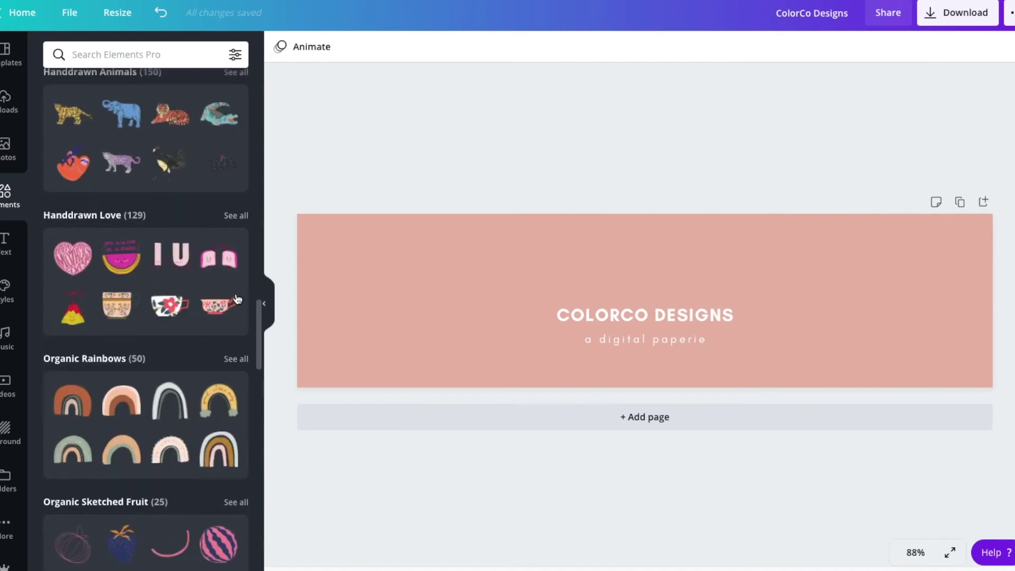
click(235, 236)
scroll(140, 361, down, 8)
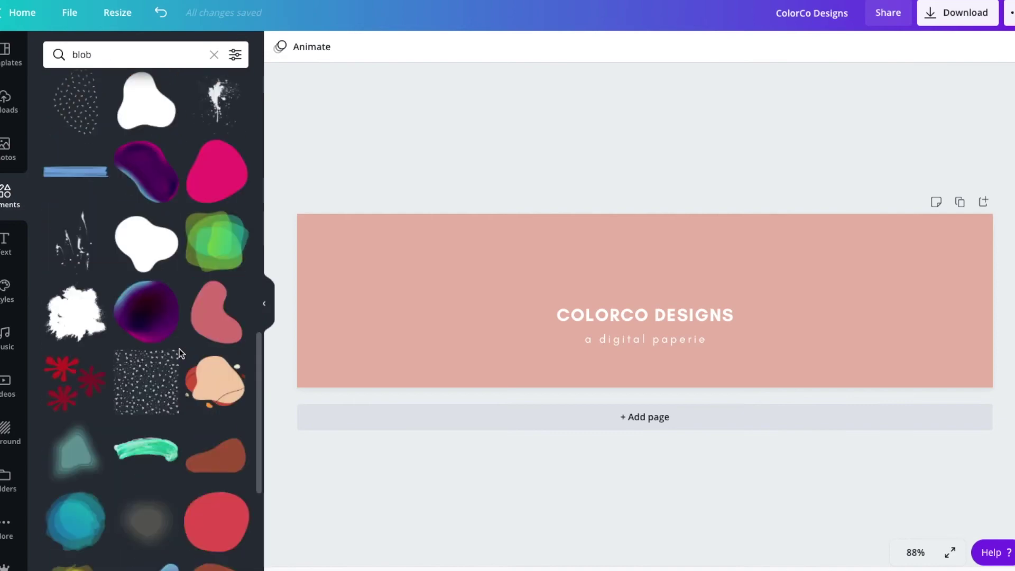
Search the elements for "blob" and try the peach abstract blob graphic at different positions and sizes on the cover
scroll(179, 349, down, 5)
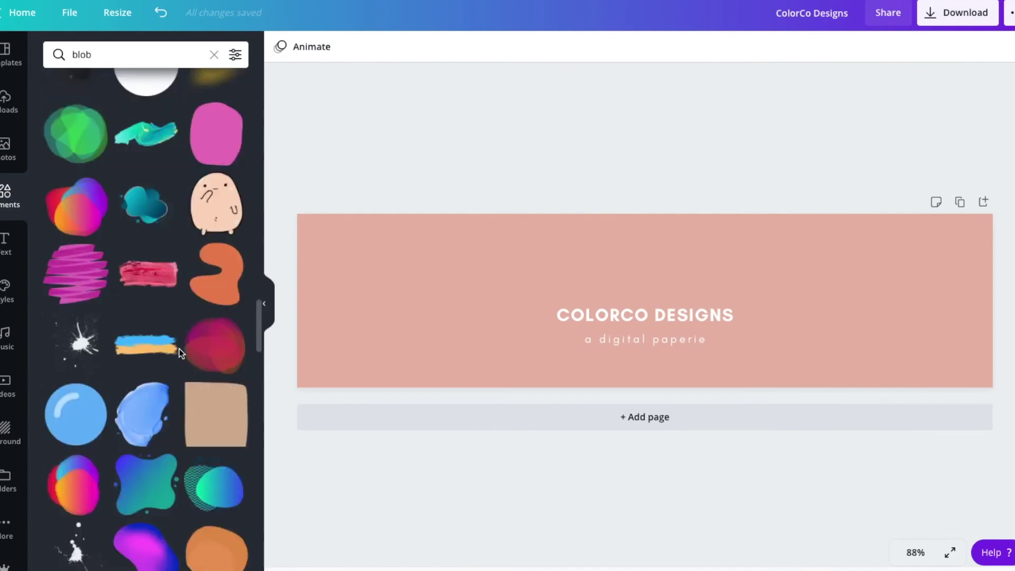
scroll(179, 348, up, 5)
click(216, 296)
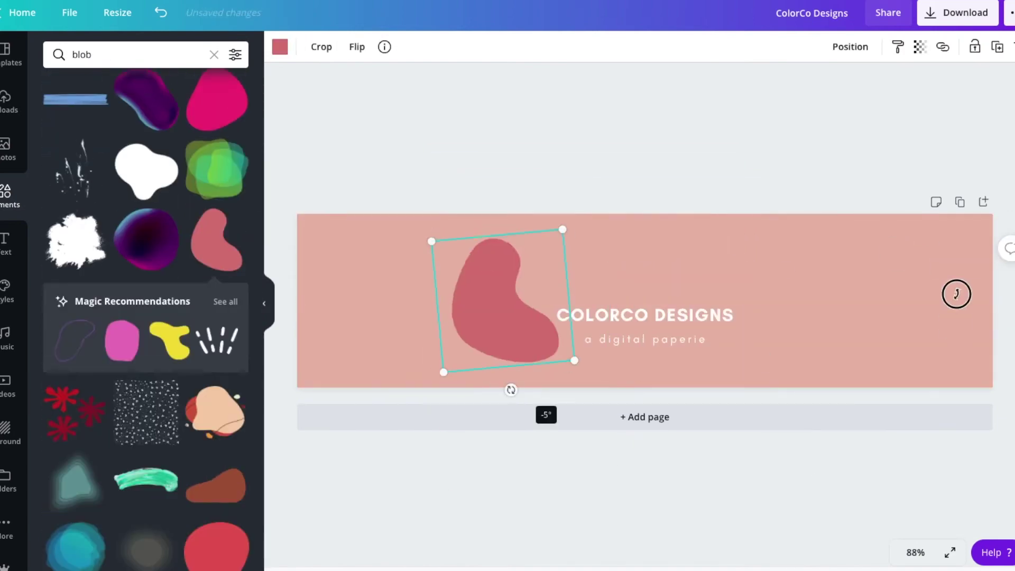
drag(509, 388, 809, 358)
drag(688, 341, 679, 287)
drag(404, 472, 347, 517)
drag(682, 363, 703, 390)
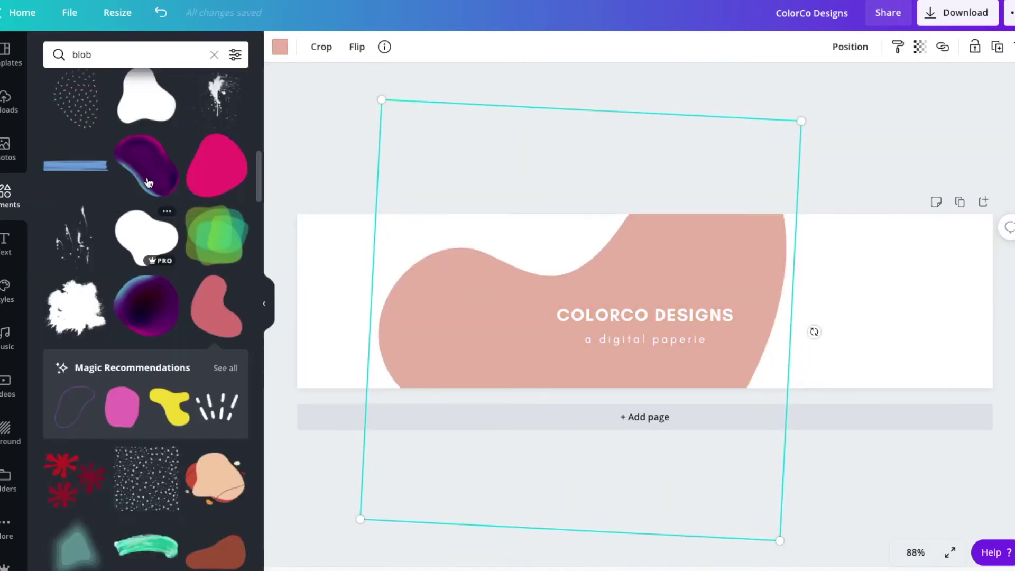
Make the cover background white and arrange blob shapes around the text, including a large pink one behind it and a tan one
scroll(149, 182, down, 15)
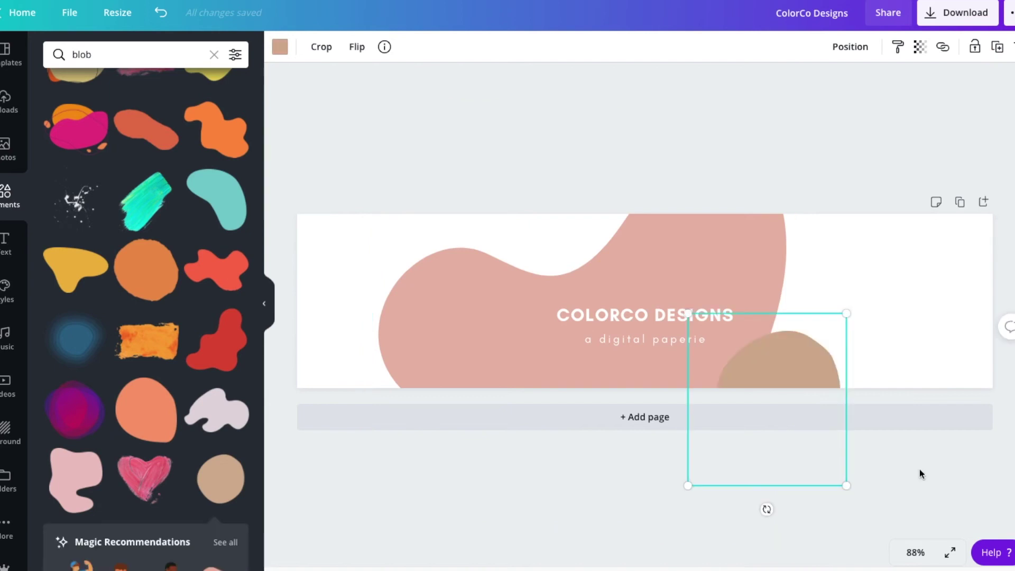
click(920, 475)
drag(217, 339, 732, 424)
drag(812, 365, 882, 268)
drag(740, 381, 569, 276)
key(Delete)
drag(847, 320, 776, 415)
click(893, 468)
Return to the home page and open a blank square design
click(19, 21)
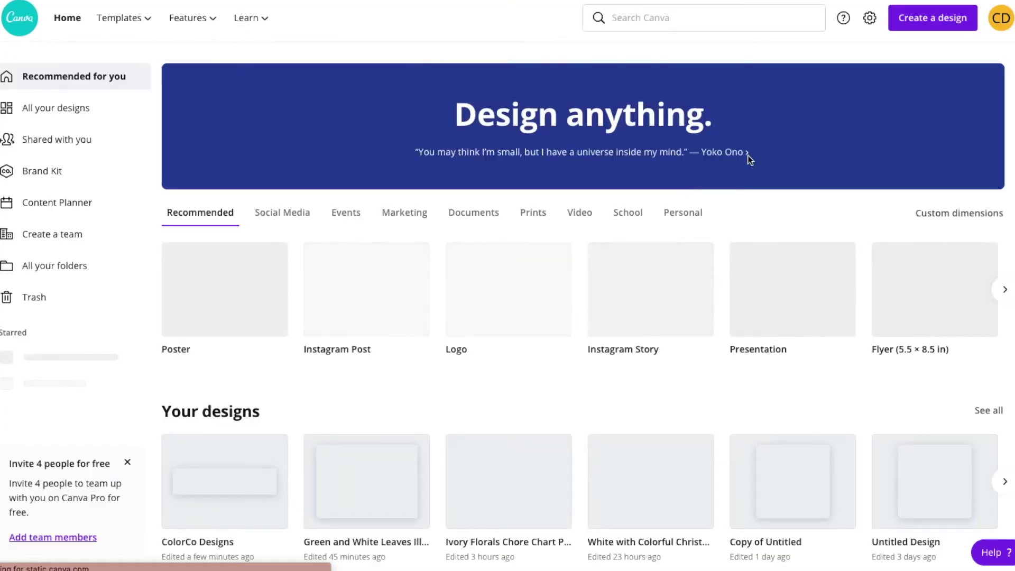
click(57, 174)
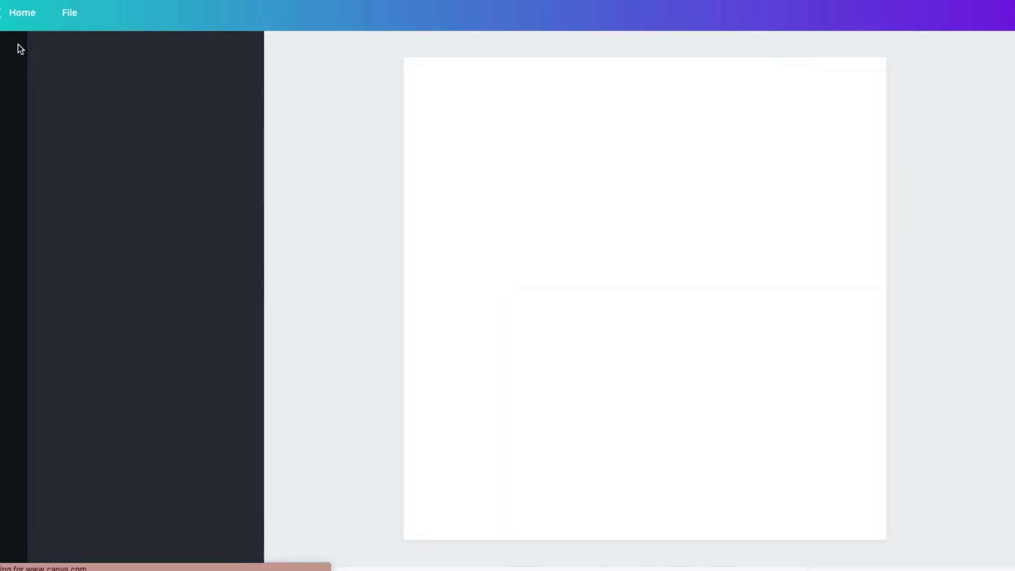
Return to the home page, search for "etsy" and open the existing ColorCo Designs cover
click(23, 15)
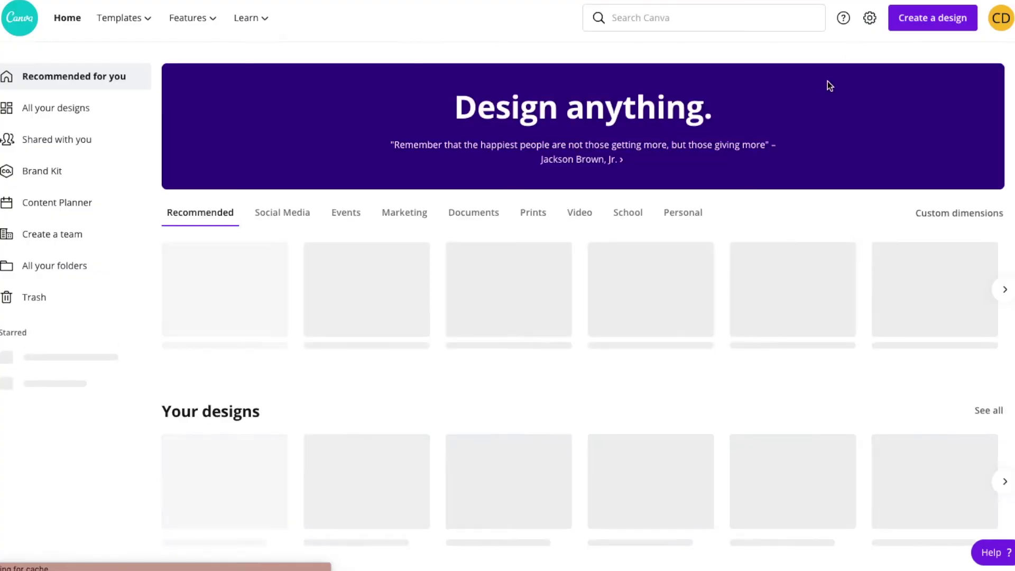
click(740, 17)
text(etsy)
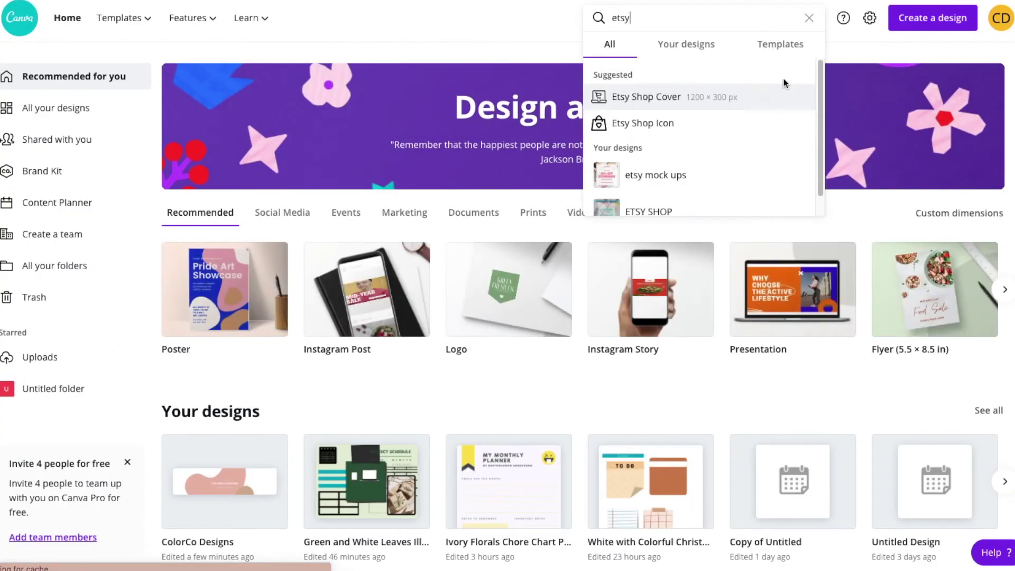
click(708, 125)
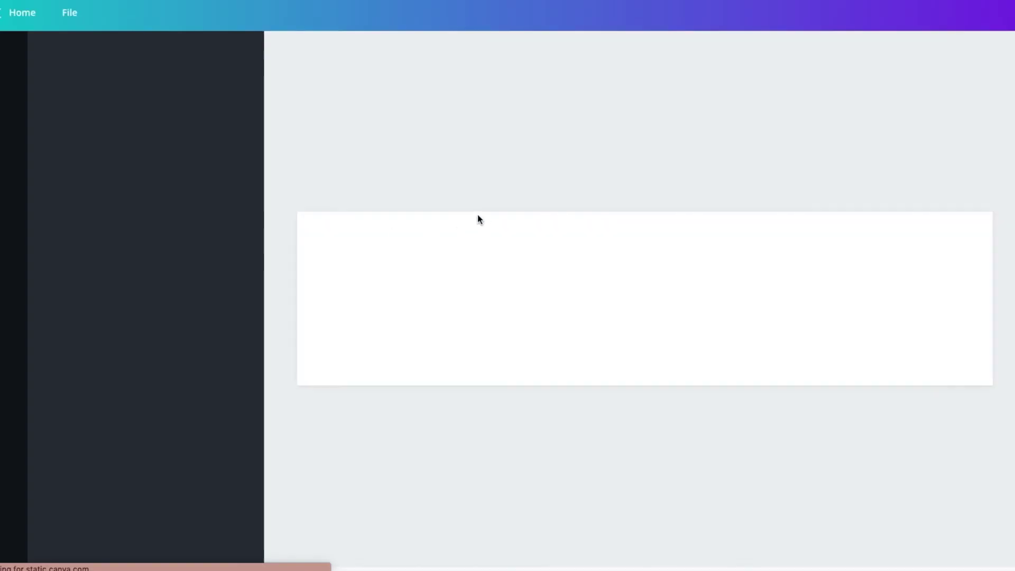
Create a resized copy of the ColorCo Designs cover in the square logo format
click(115, 13)
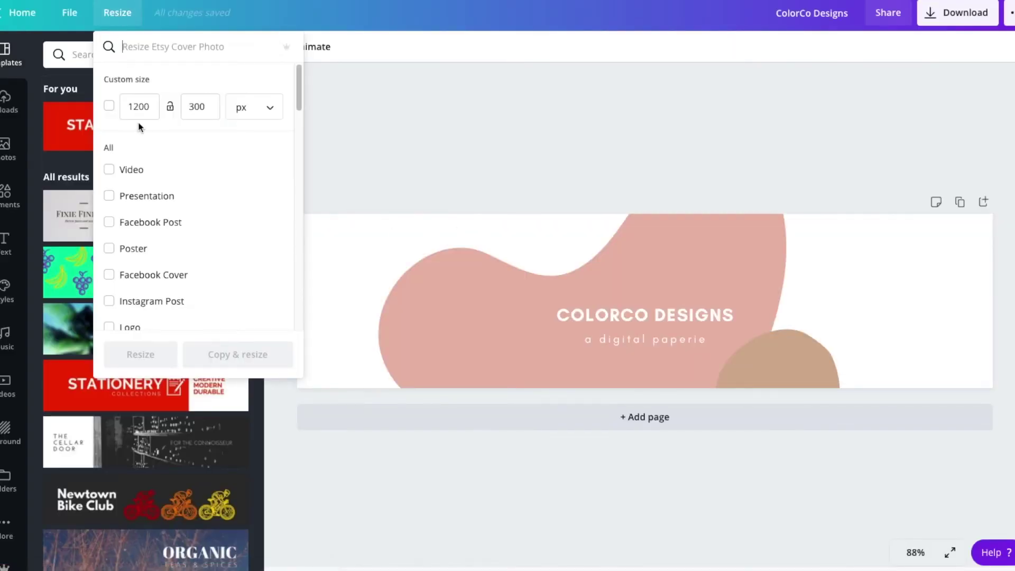
scroll(145, 229, down, 10)
scroll(189, 280, down, 12)
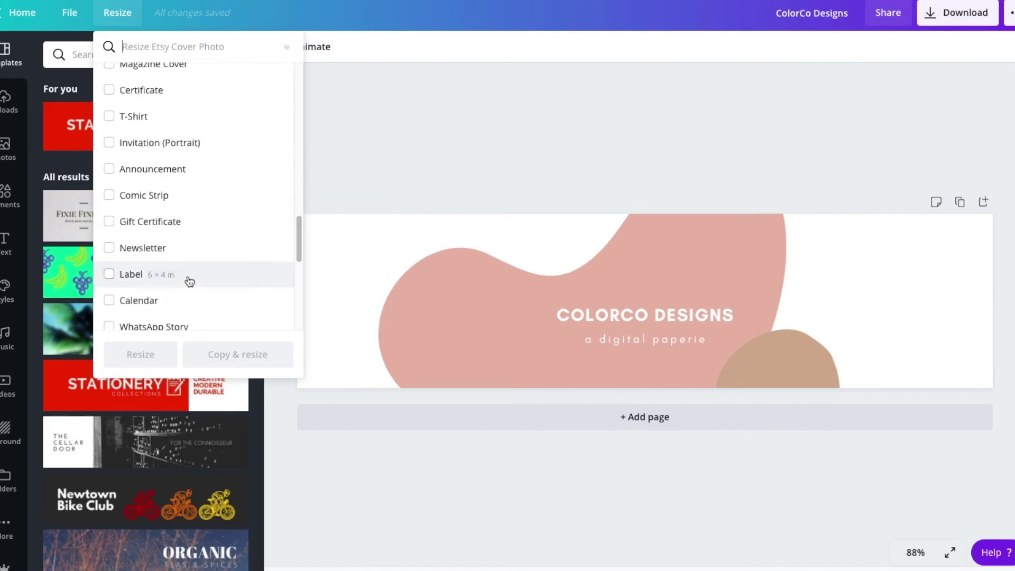
scroll(190, 283, up, 9)
scroll(192, 283, up, 10)
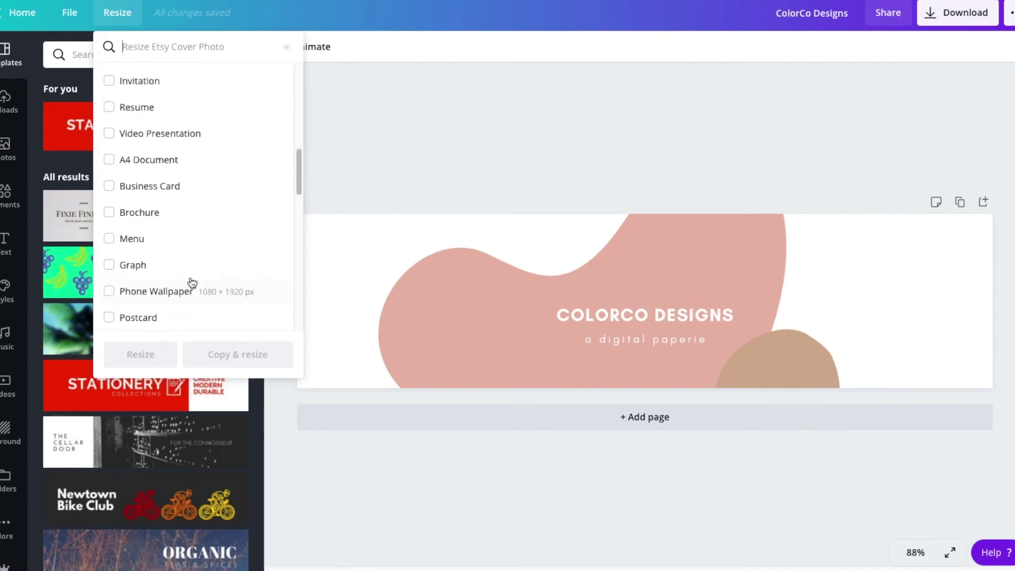
click(193, 261)
click(231, 357)
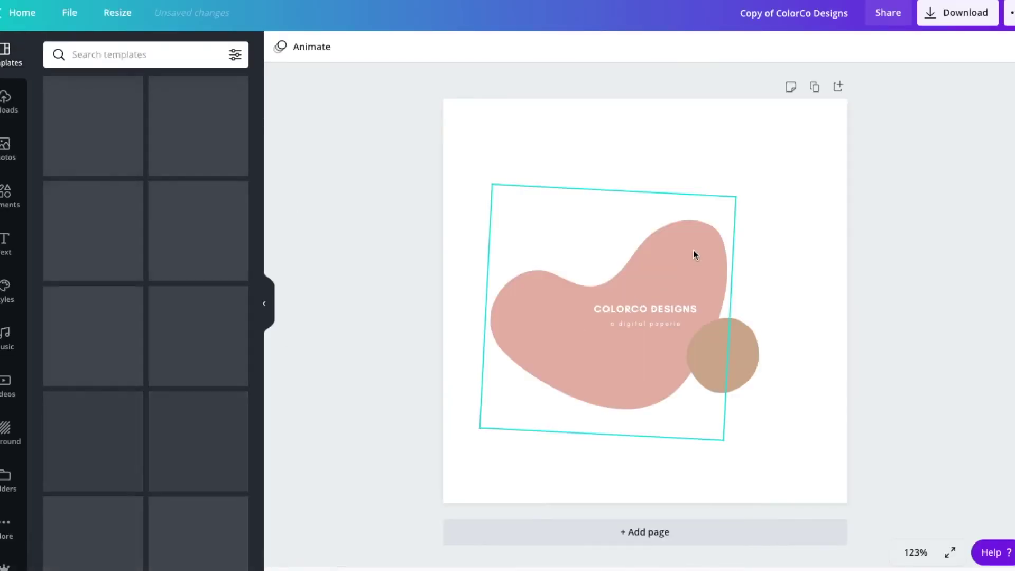
Enlarge and reposition the pink blob so it fills most of the square canvas behind the text
click(694, 251)
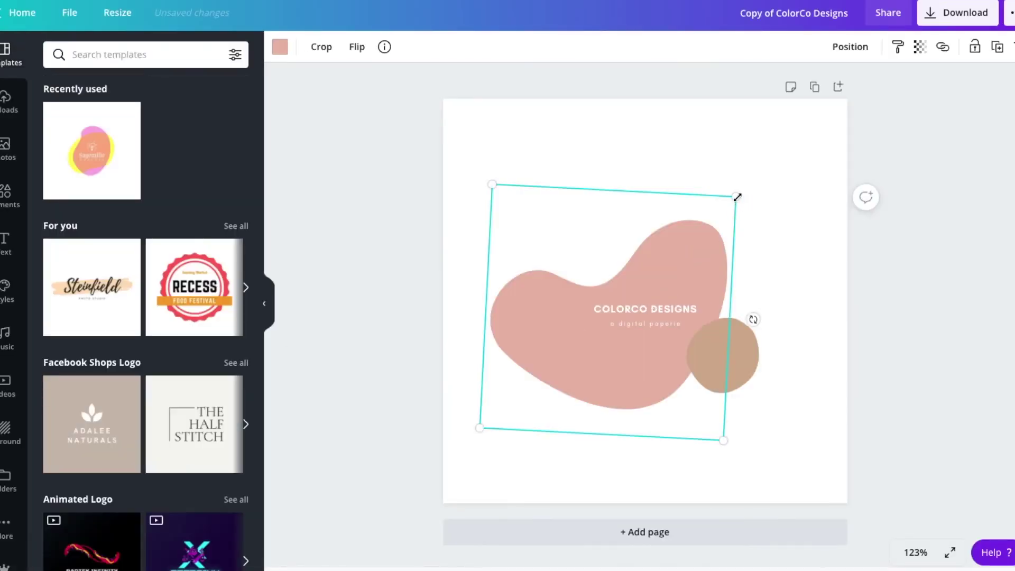
drag(735, 201, 977, 45)
drag(758, 215, 648, 338)
drag(845, 125, 880, 73)
scroll(748, 400, down, 1)
Enlarge the tan blob and place it running off the lower-right corner of the canvas
drag(852, 553, 925, 492)
click(818, 393)
click(740, 370)
drag(763, 408, 962, 553)
drag(798, 462, 774, 469)
Ungroup the shop name and tagline, and delete the "a digital paperie" line
click(627, 307)
double_click(627, 307)
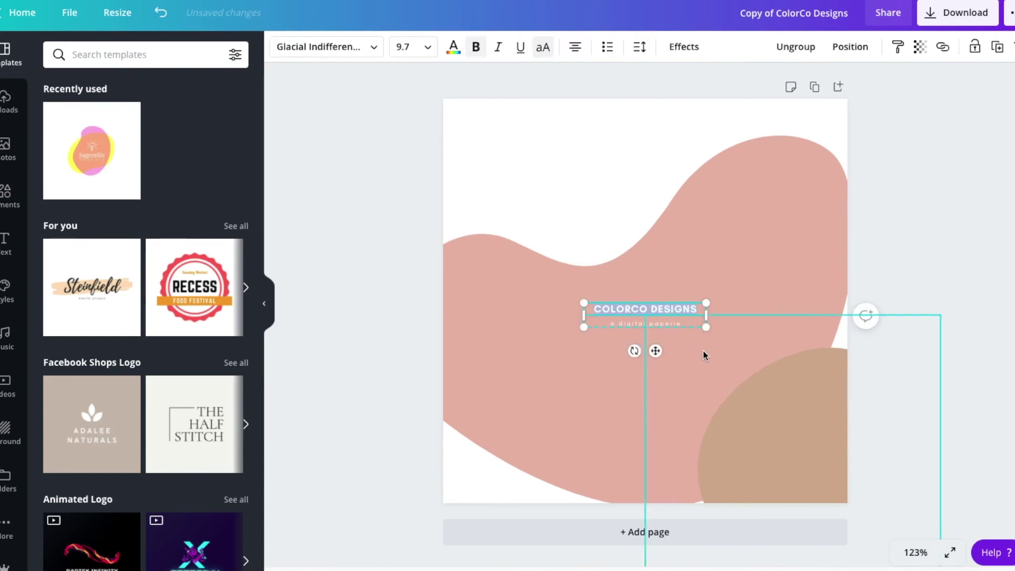
click(798, 48)
click(636, 323)
key(Delete)
Replace the shop name with the single letter "C" and set its font size to 100
double_click(641, 309)
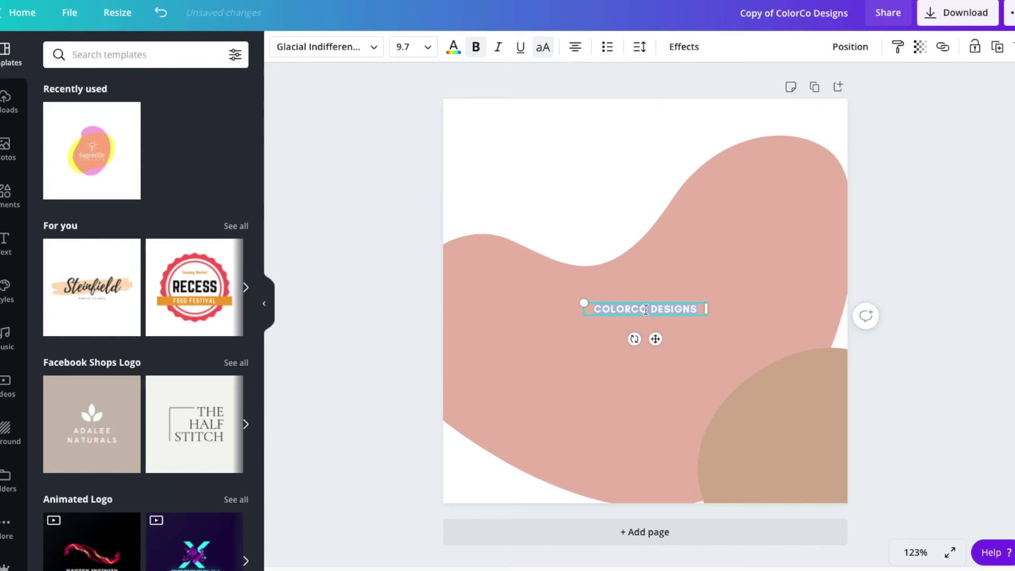
text(C)
click(406, 47)
text(100)
key(Return)
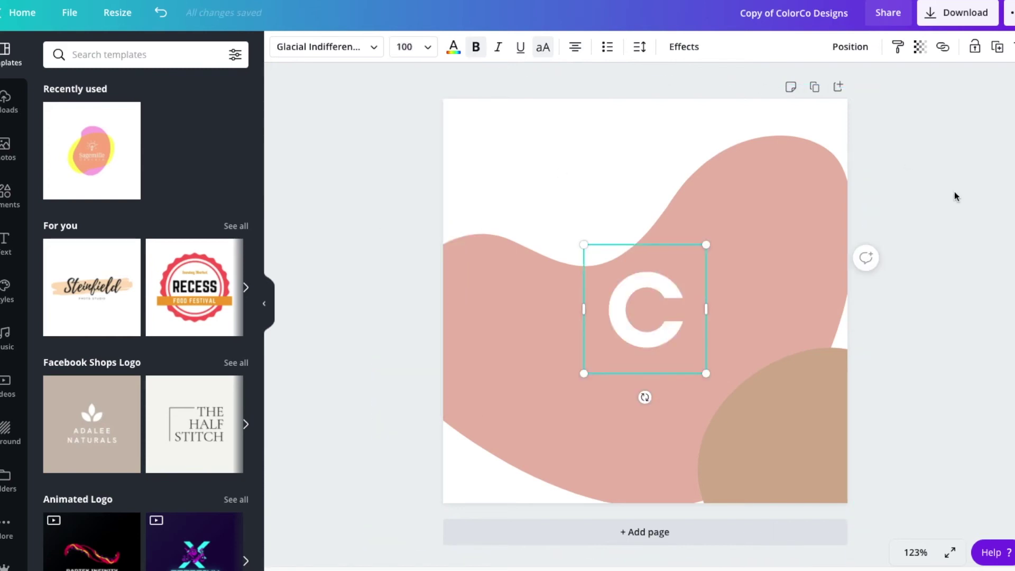
click(955, 192)
Enlarge the "C" at the canvas centre and shift the pink and tan blobs around it
drag(645, 333, 635, 352)
click(518, 357)
drag(366, 544, 314, 570)
drag(774, 252, 800, 229)
click(648, 297)
drag(705, 369, 805, 479)
mouse_move(651, 351)
mouse_down()
mouse_move(613, 333)
mouse_move(651, 349)
mouse_up()
click(907, 291)
drag(692, 304, 642, 278)
click(892, 190)
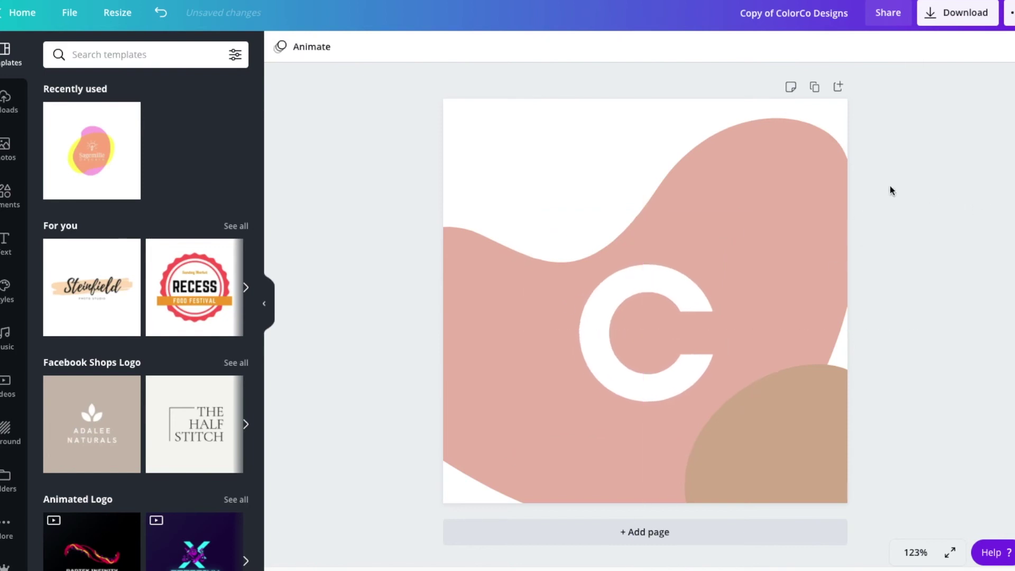
Try other positions and sizes for the pink and tan blobs around the letter "C"
drag(833, 166, 793, 144)
drag(794, 434, 744, 418)
click(899, 296)
drag(644, 349, 644, 343)
click(851, 47)
click(936, 277)
drag(752, 174, 751, 224)
drag(777, 431, 803, 496)
drag(647, 391, 648, 411)
click(975, 381)
click(794, 315)
scroll(793, 314, down, 2)
click(899, 327)
click(510, 412)
scroll(510, 412, down, 2)
drag(281, 525, 454, 512)
click(793, 460)
scroll(794, 460, down, 3)
drag(903, 235, 710, 485)
scroll(767, 423, up, 3)
drag(767, 439, 760, 379)
drag(491, 349, 577, 329)
drag(767, 418, 775, 459)
drag(851, 363, 895, 316)
drag(664, 304, 687, 290)
Delete the tan blob and fill the canvas background with the same pink as the remaining blob
click(794, 434)
key(Delete)
drag(545, 296, 625, 350)
click(550, 174)
click(280, 51)
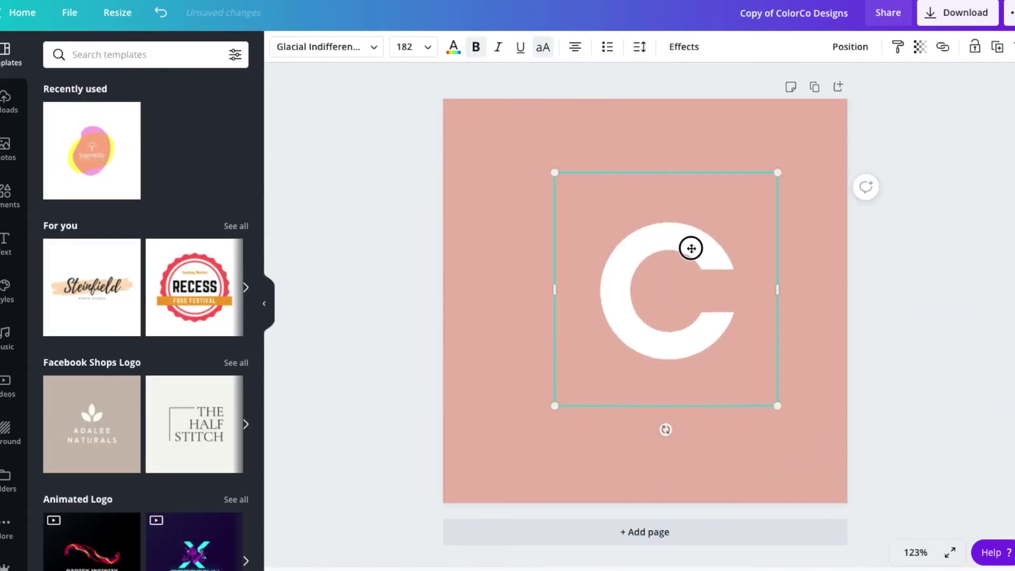
drag(691, 247, 679, 275)
click(937, 324)
Add a blob from the elements library and size it to fill the lower-right corner behind the "C"
click(5, 199)
drag(73, 127, 740, 427)
drag(659, 349, 412, 79)
drag(661, 318, 814, 476)
click(959, 213)
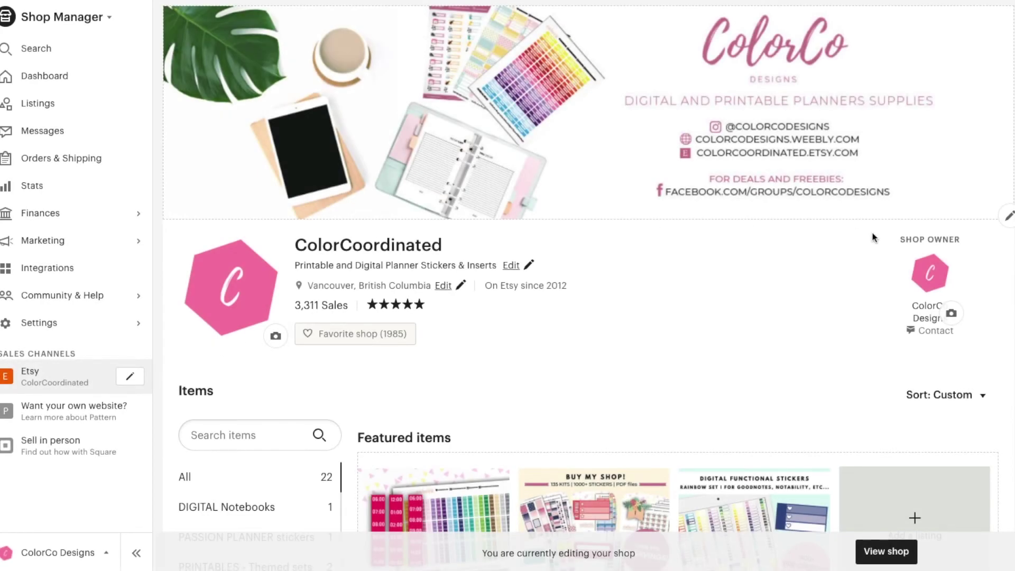
Start editing the Etsy shop banner and look through the available banner styles without changing the layout
click(1008, 216)
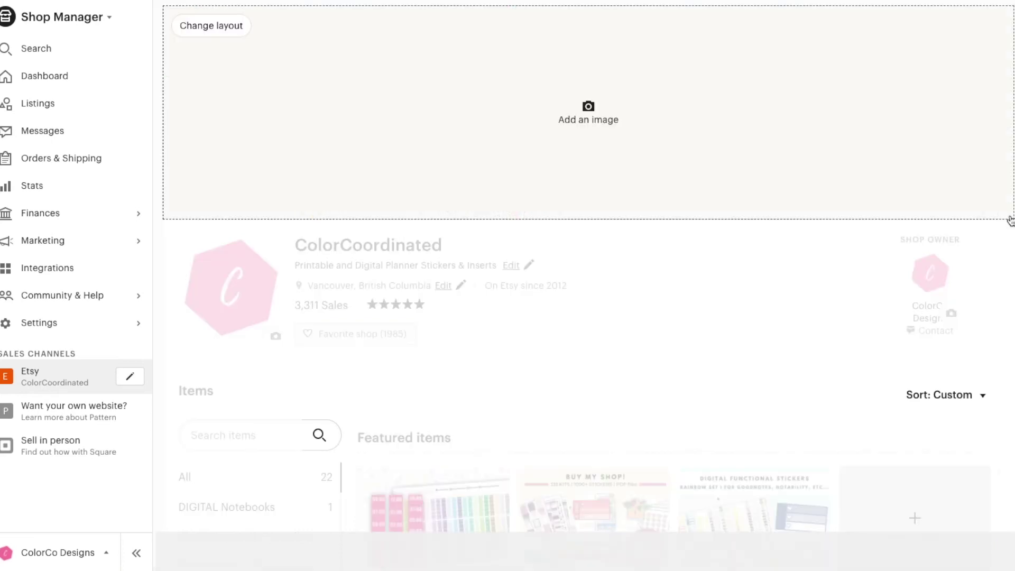
click(216, 27)
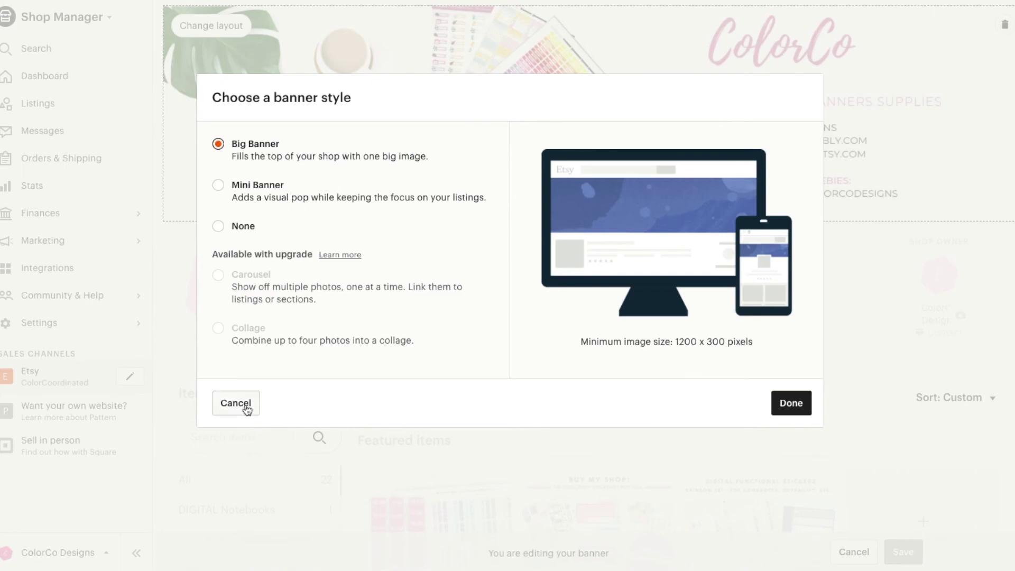
click(236, 403)
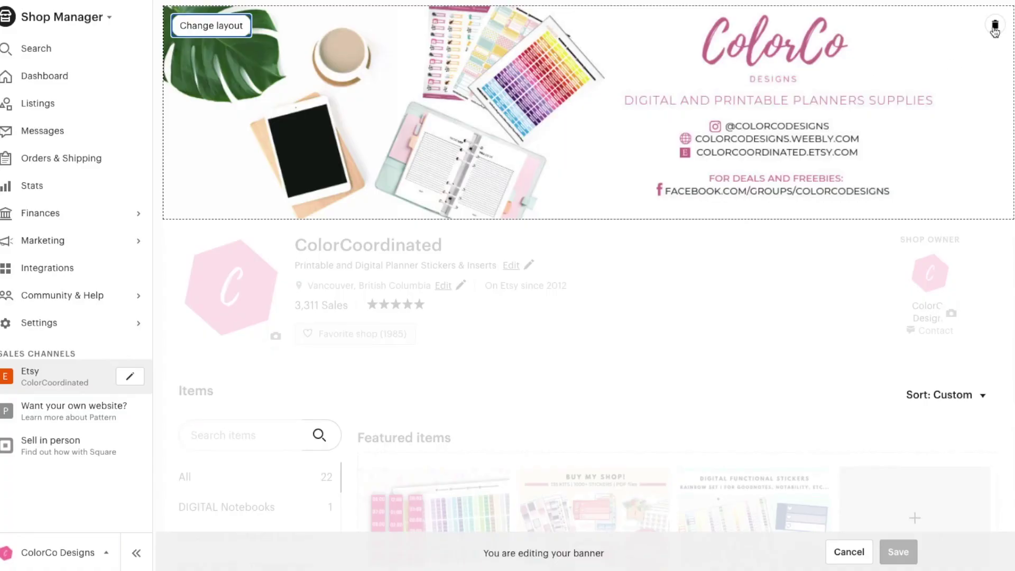
Remove the old shop banner and upload ColorCo Designs.png from the Downloads folder in its place
click(995, 26)
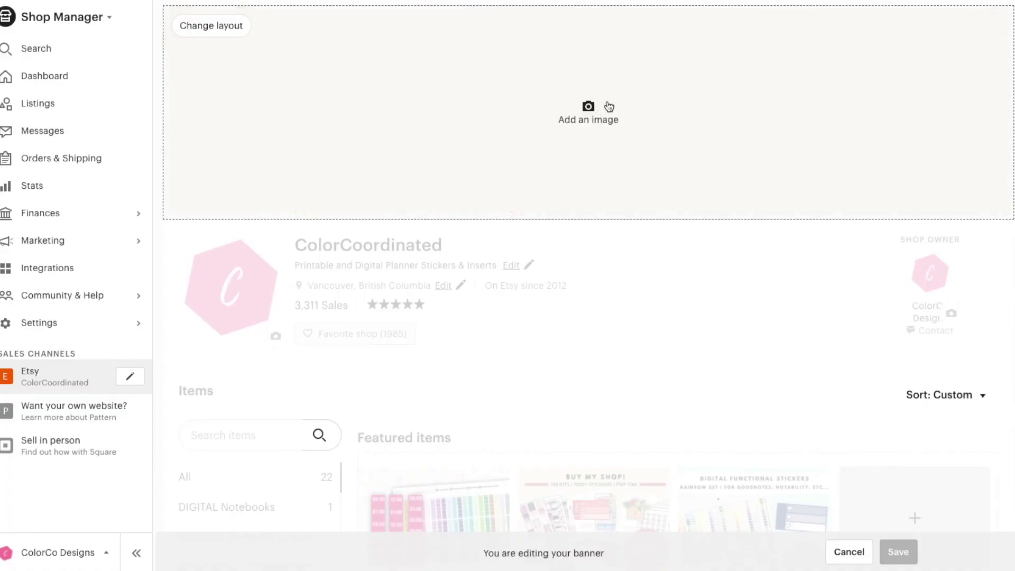
click(588, 114)
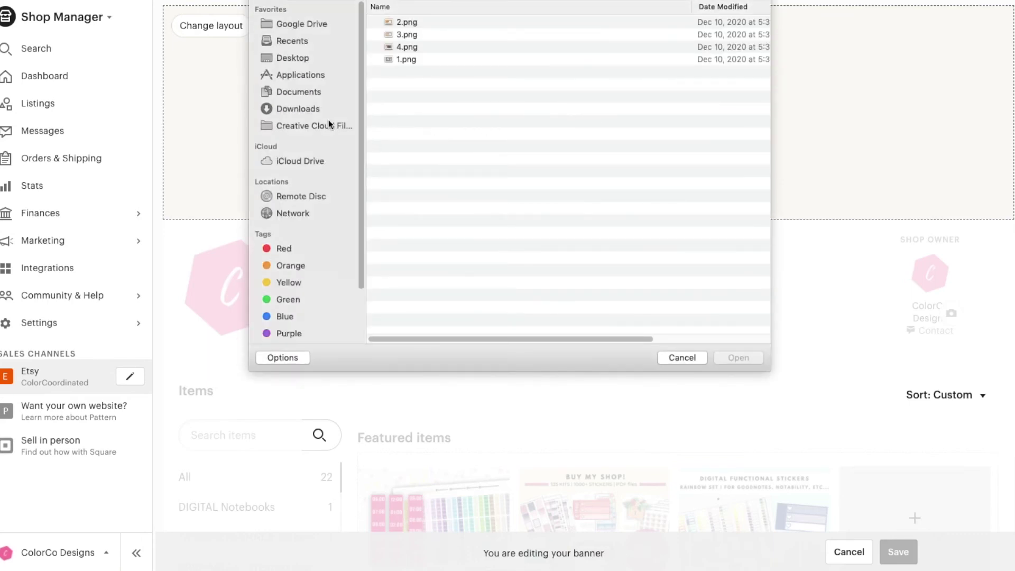
click(316, 110)
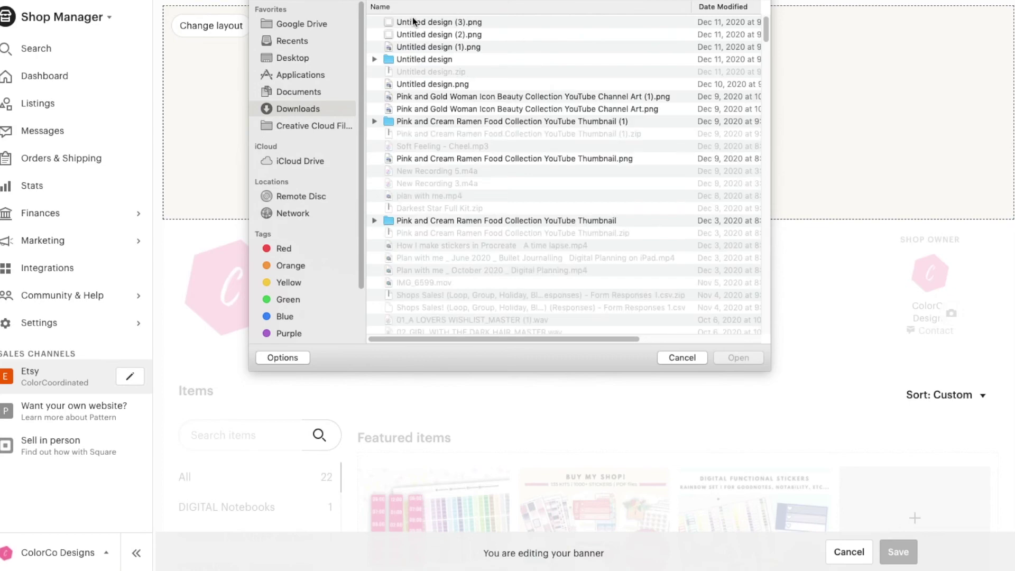
click(412, 22)
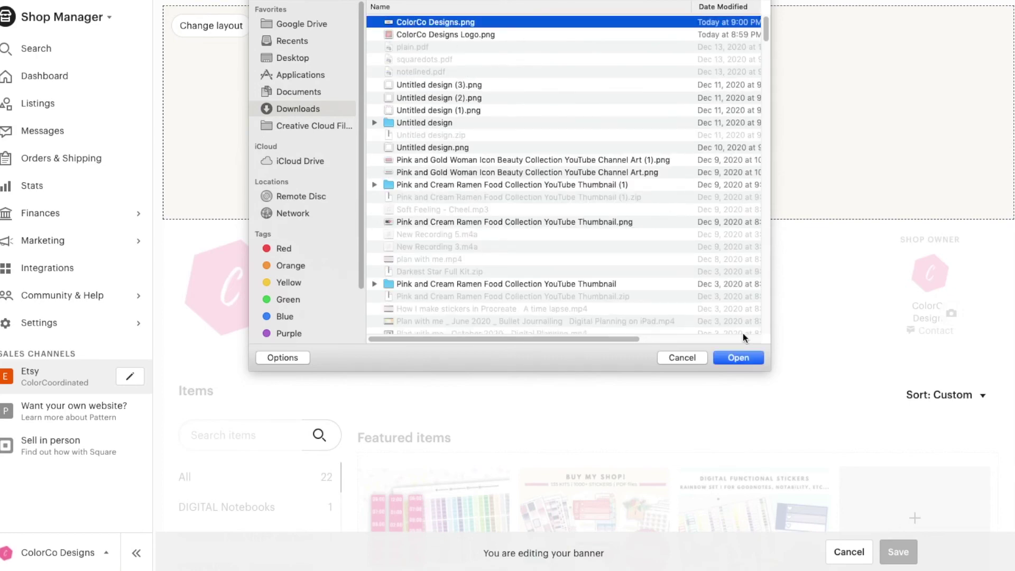
click(739, 359)
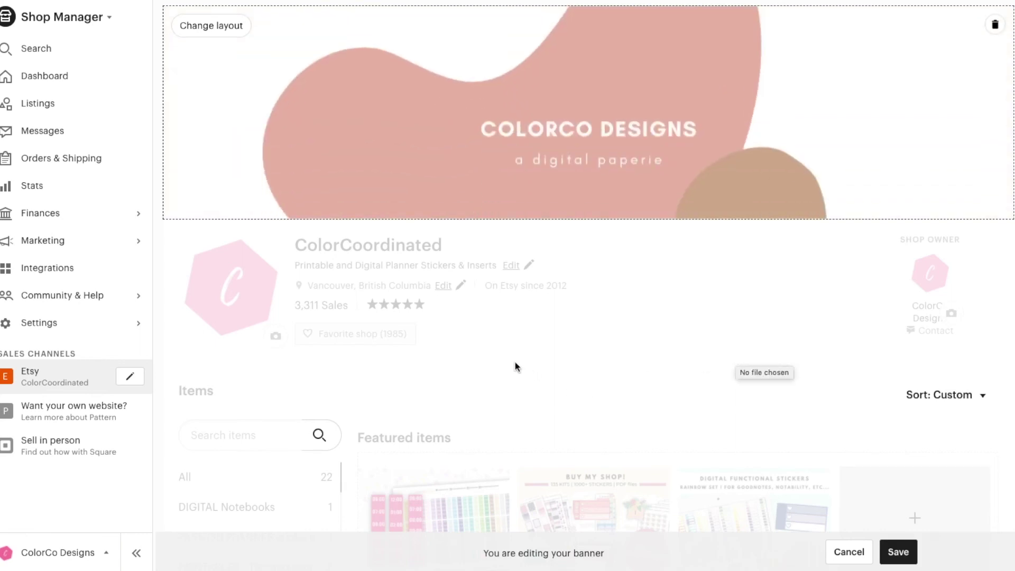
Preview the Mini Banner style, then apply the Big Banner style to the shop
click(210, 26)
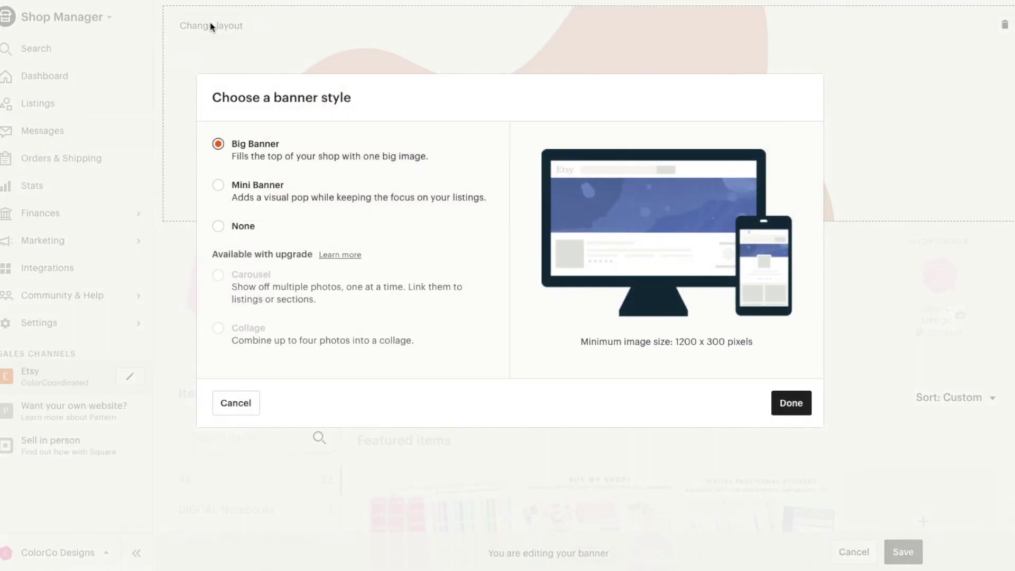
click(264, 192)
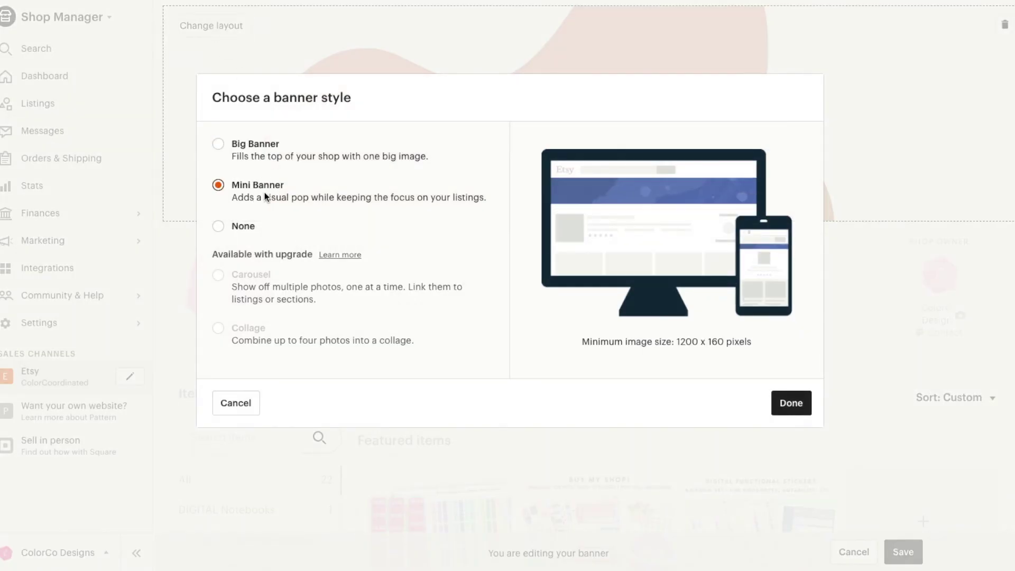
click(255, 143)
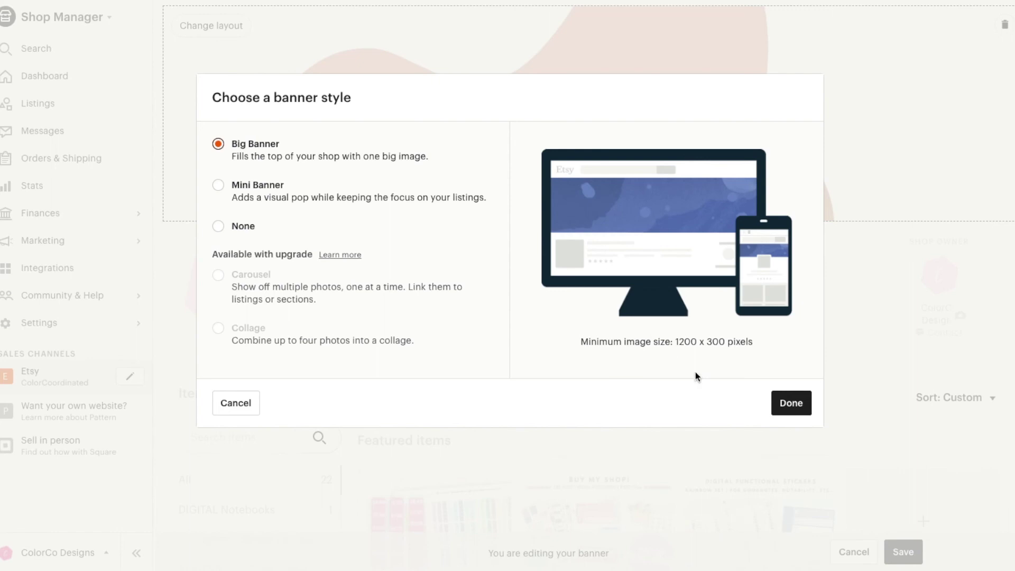
click(788, 405)
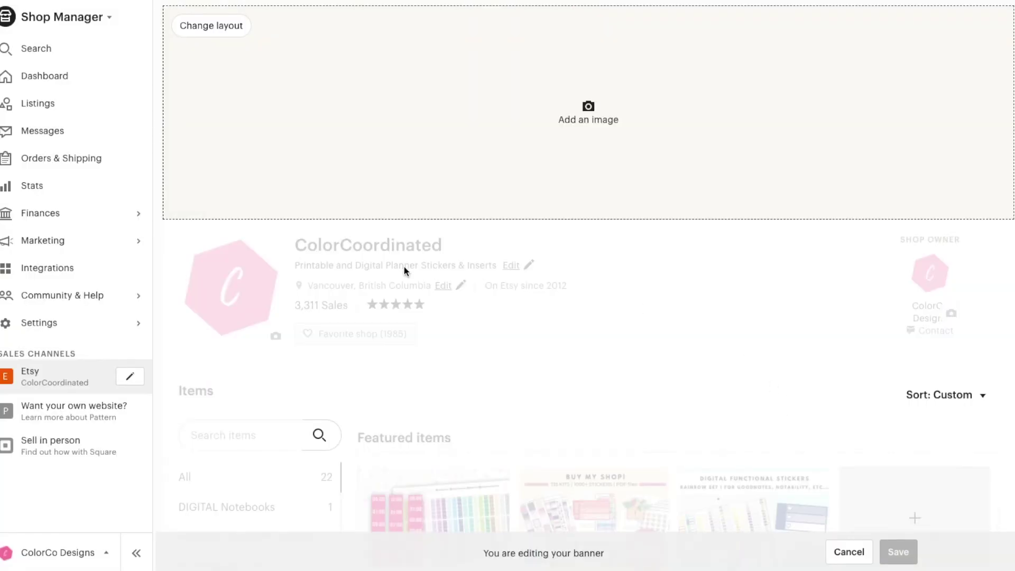
Upload ColorCo Designs.png again as the big banner image and save the banner
click(588, 116)
click(433, 22)
click(739, 358)
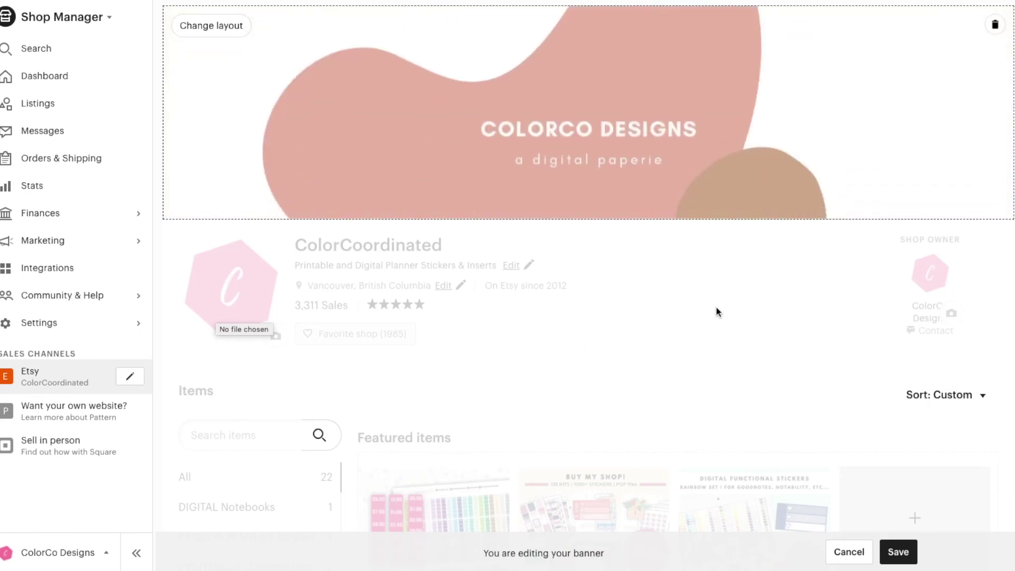
click(899, 550)
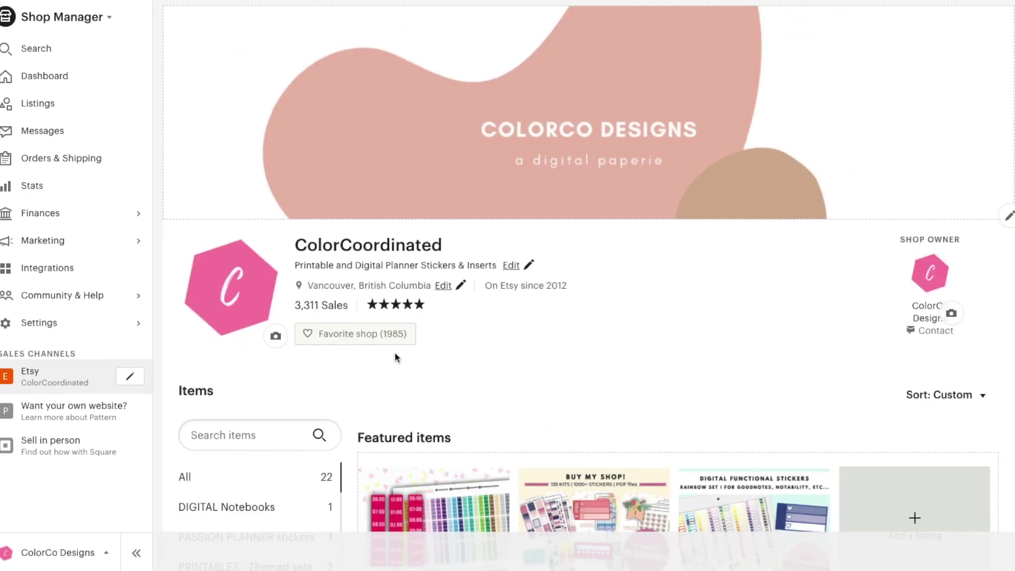
Replace the shop icon with ColorCo Designs Logo.png from Downloads and accept the preview
click(275, 337)
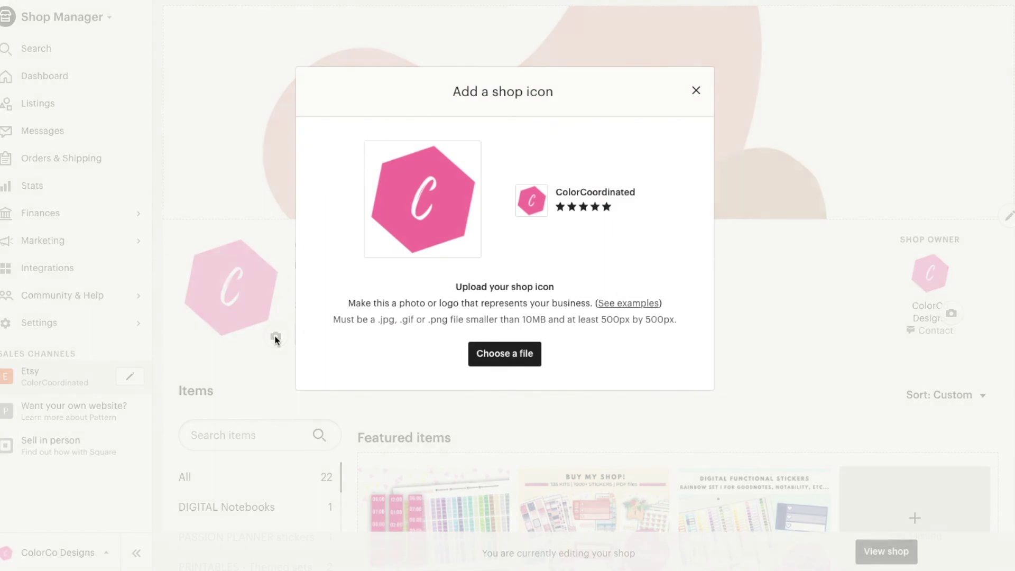
click(523, 353)
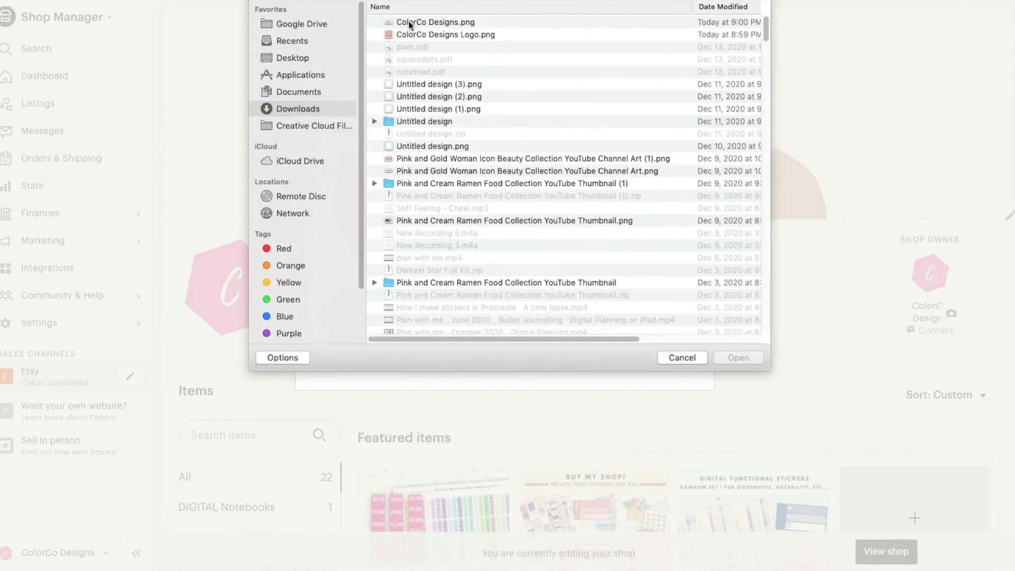
click(412, 34)
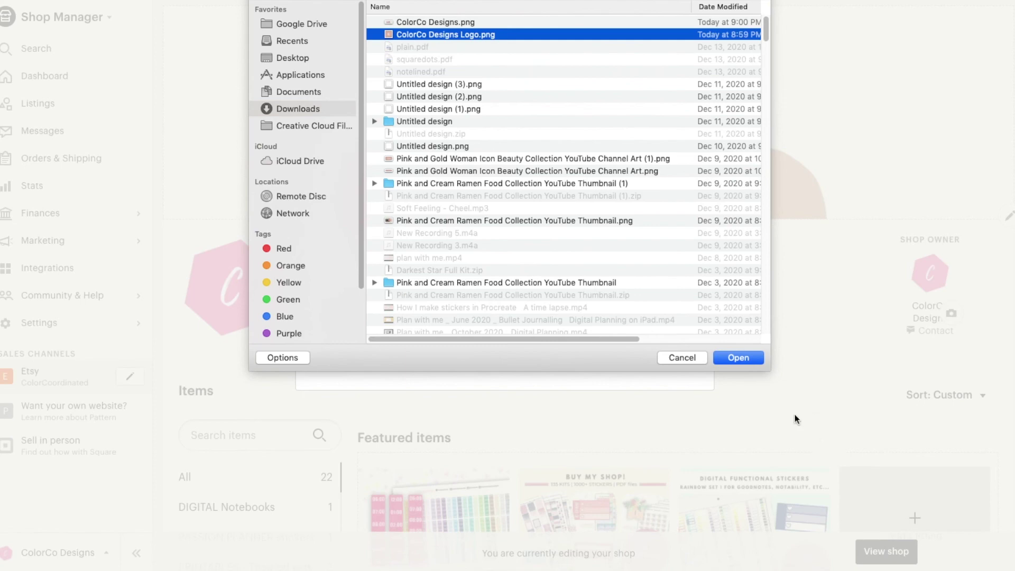
click(744, 356)
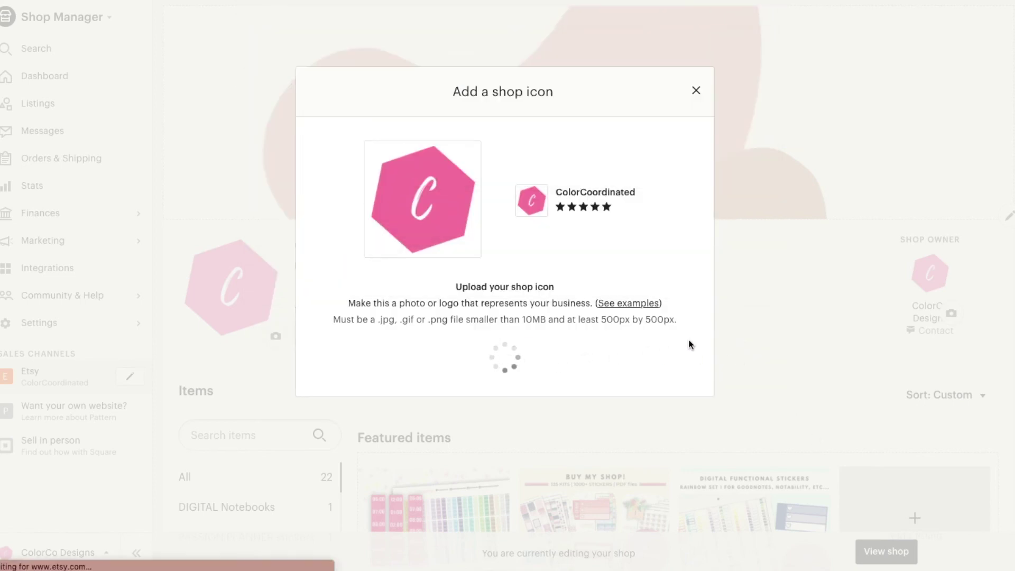
click(534, 325)
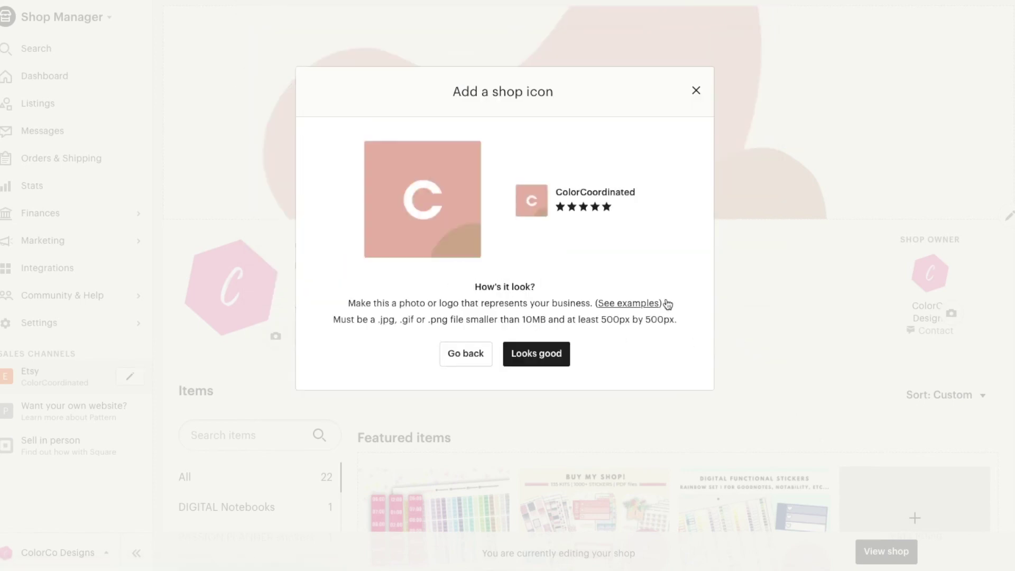
click(549, 360)
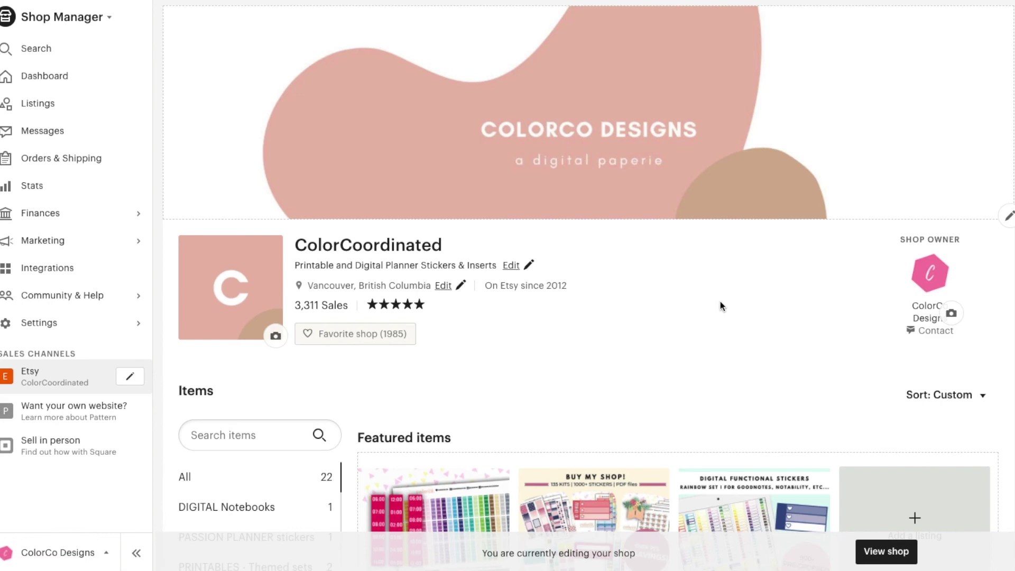
Replace the shop owner photo with ColorCo Designs Logo.png from the Downloads folder and save it
click(951, 312)
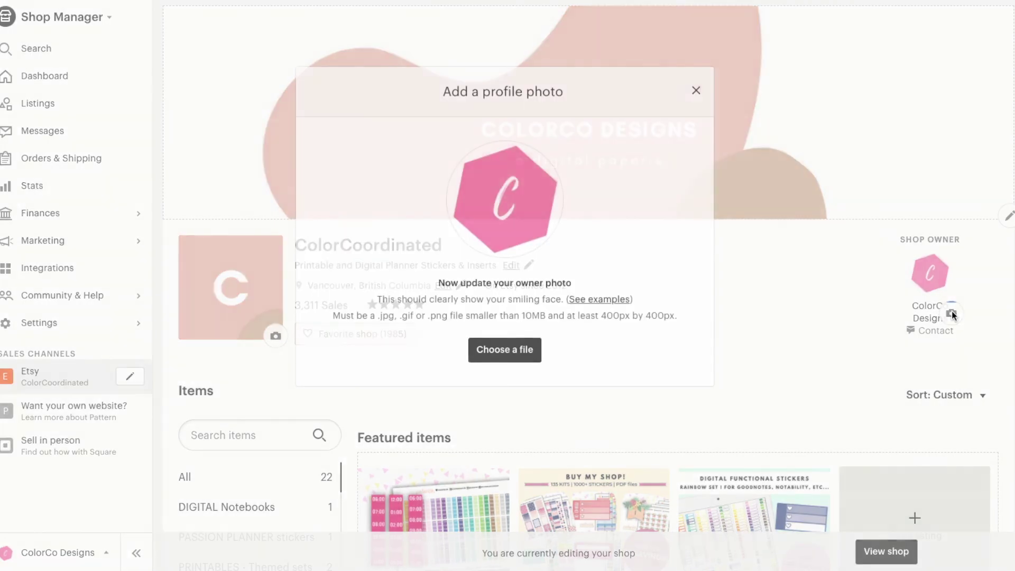
click(535, 348)
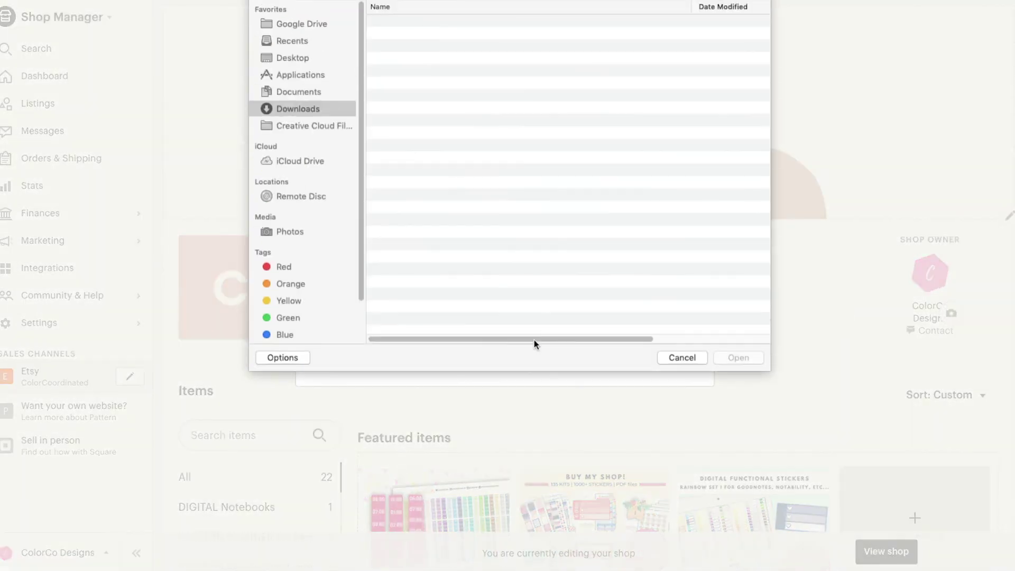
click(418, 30)
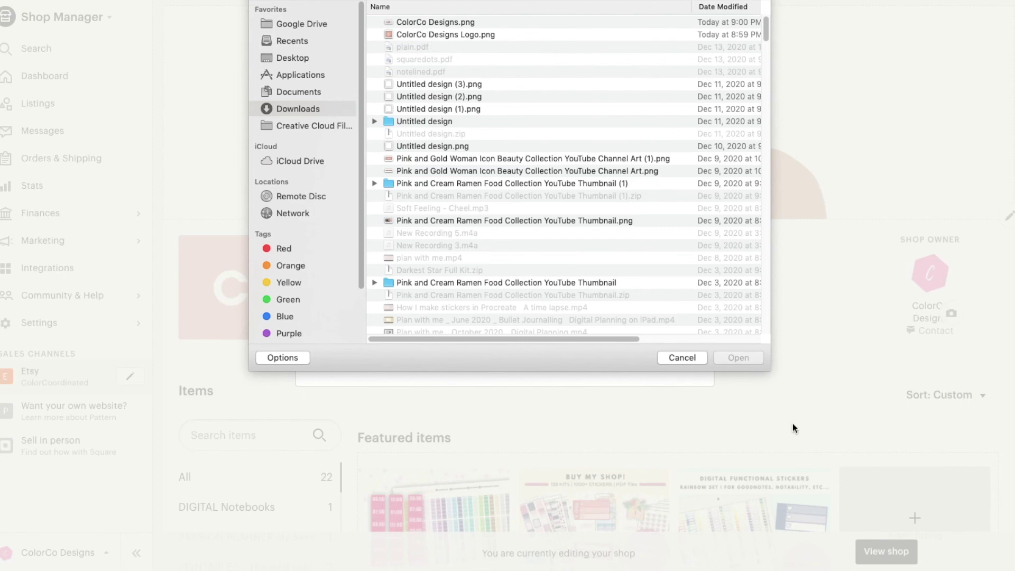
click(740, 359)
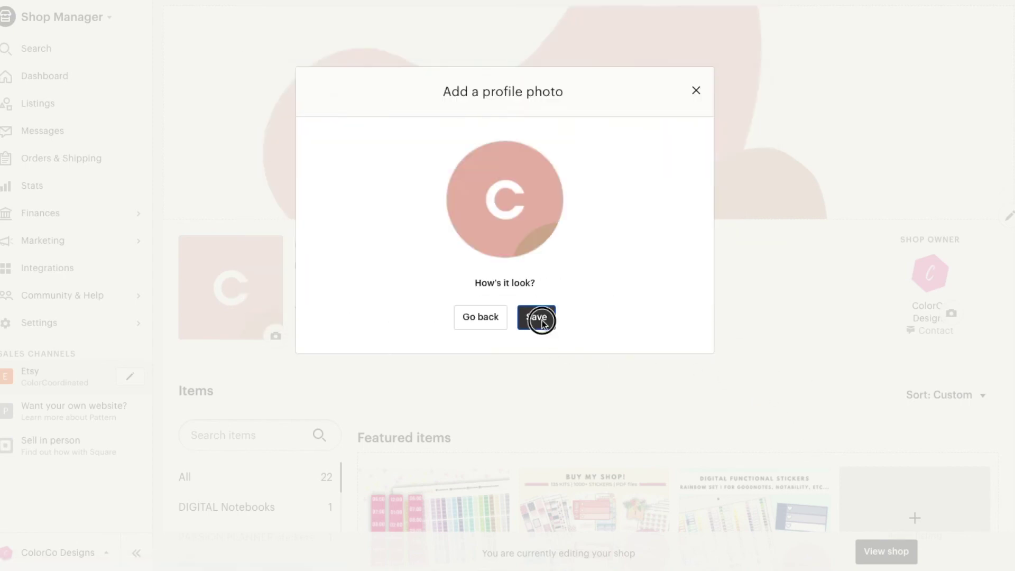
click(538, 318)
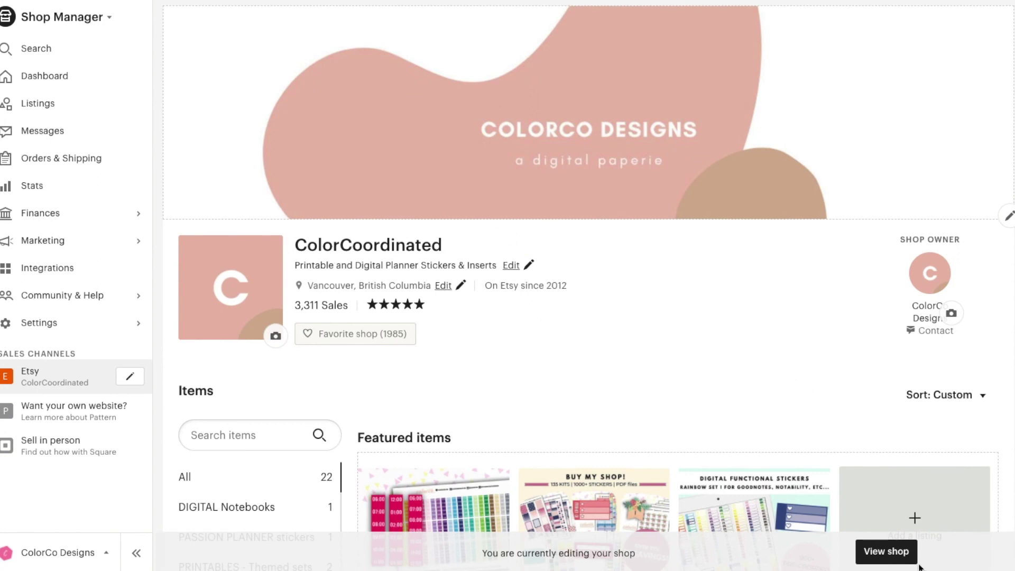
View the public shop page and look over the big banner, shop icon, owner photo and featured items
click(899, 562)
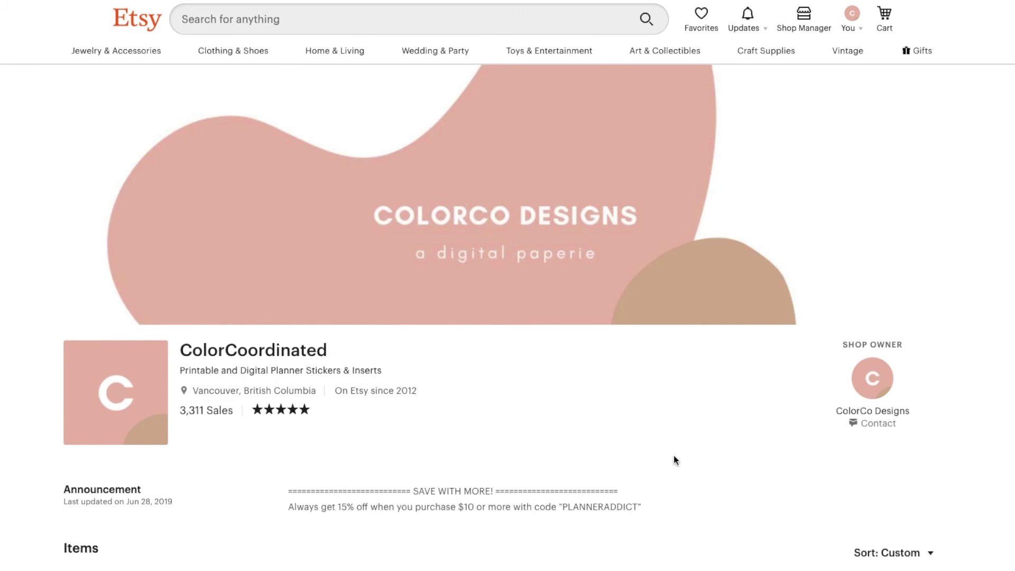
scroll(816, 420, down, 1)
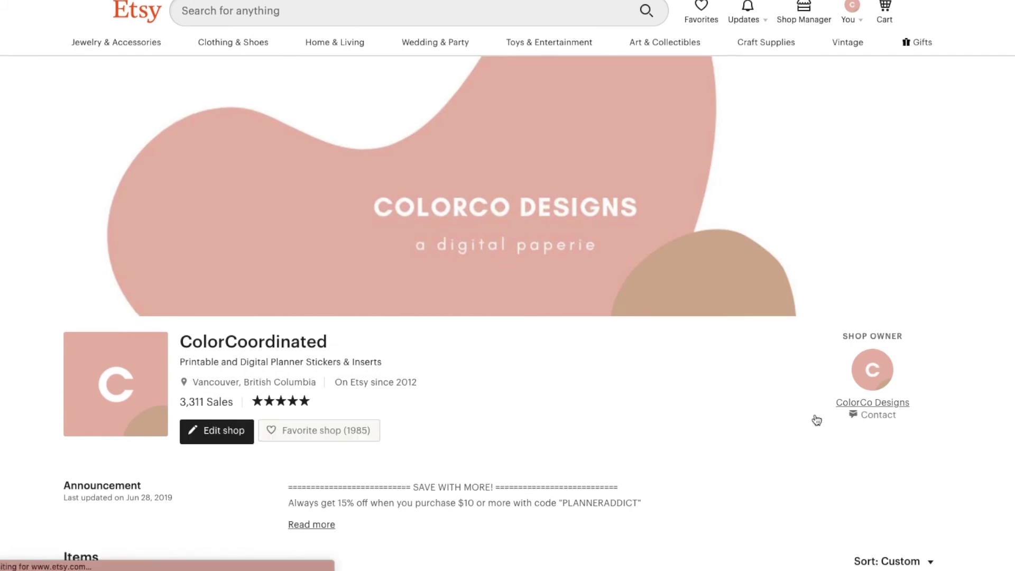
scroll(816, 419, down, 5)
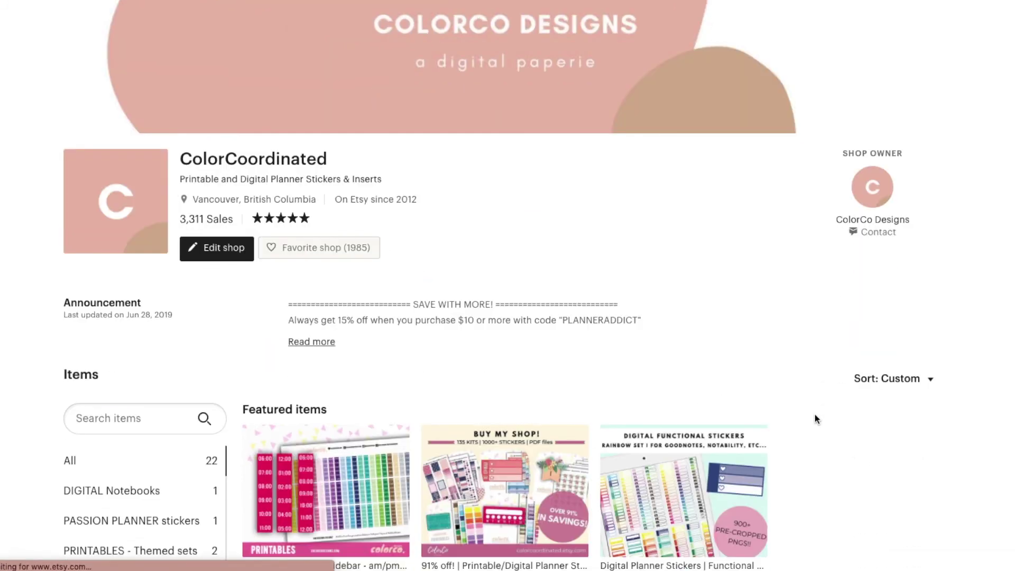
scroll(817, 419, down, 6)
scroll(816, 419, up, 11)
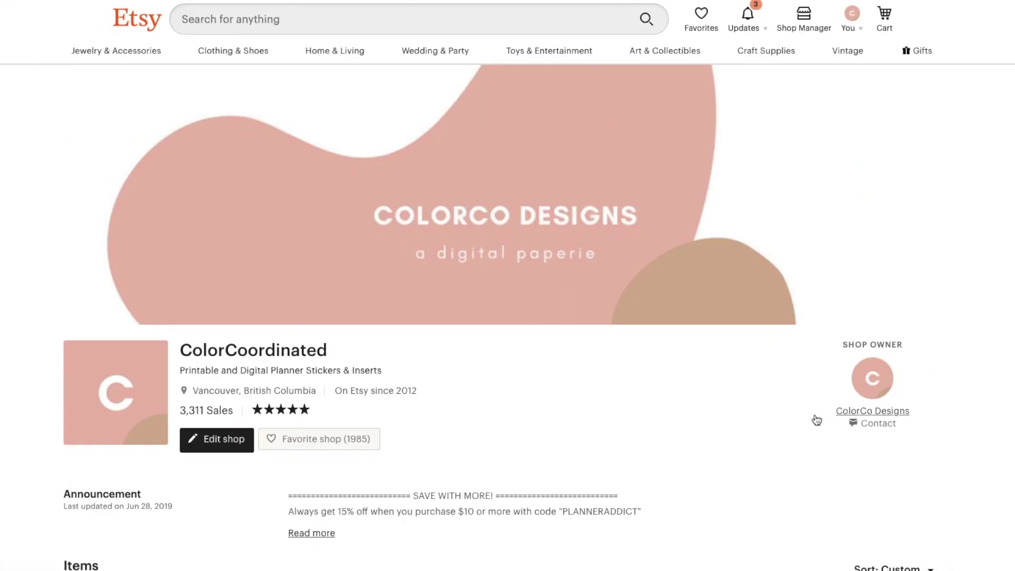
click(817, 420)
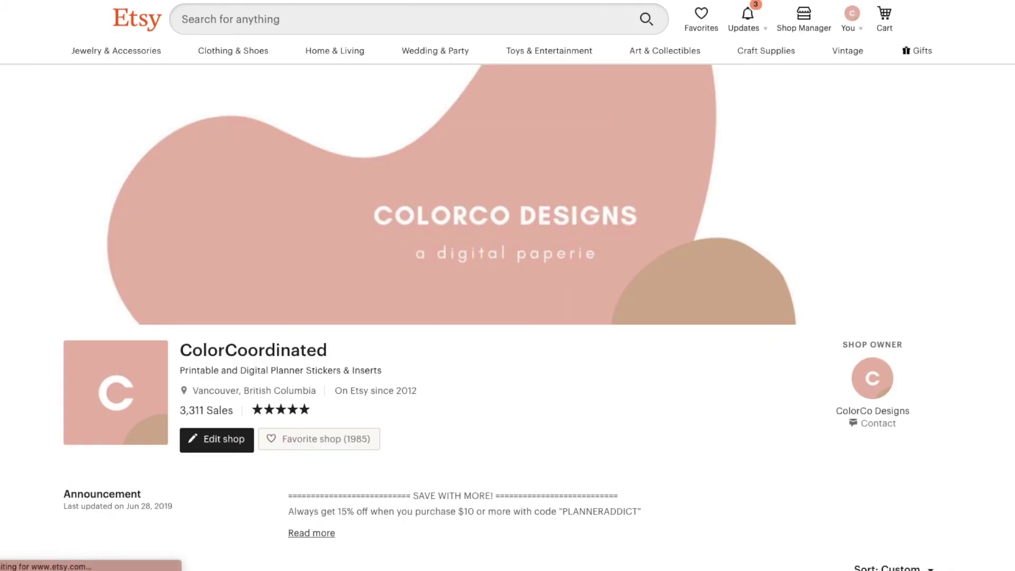